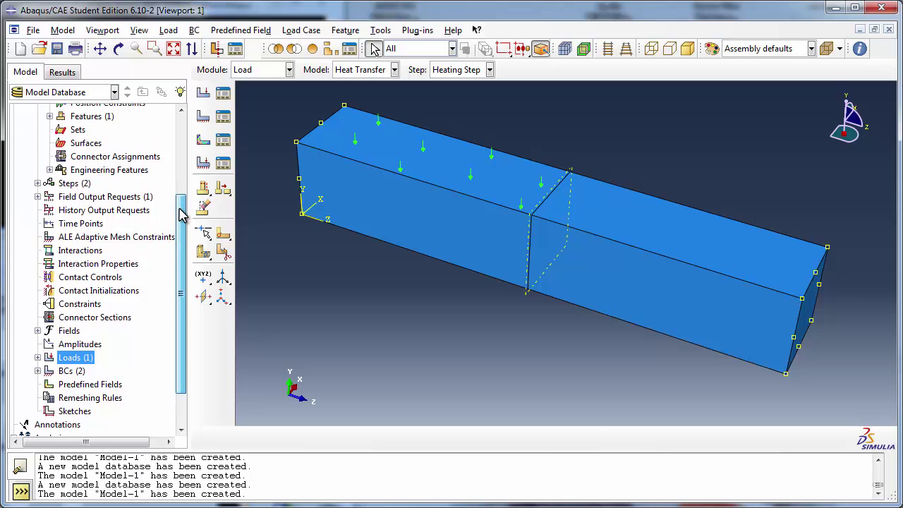
- Select Interactions in the Heat Transfer model tree to enter the Interaction module
{"action": "left_click", "coordinate": [82, 253]}
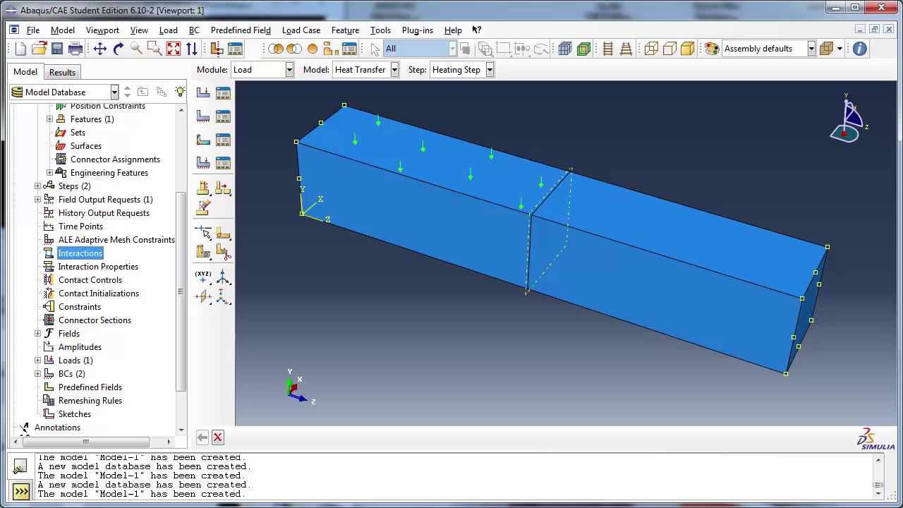
- Define a surface film condition named Convection in Heating Step on the right half's top face
{"action": "double_click", "coordinate": [92, 253]}
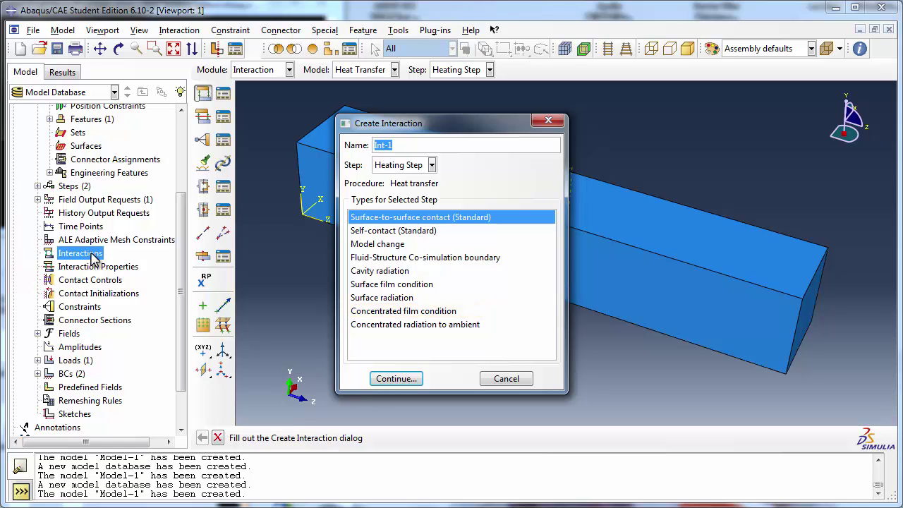
{"action": "left_click", "coordinate": [400, 145]}
{"action": "type", "text": "C"}
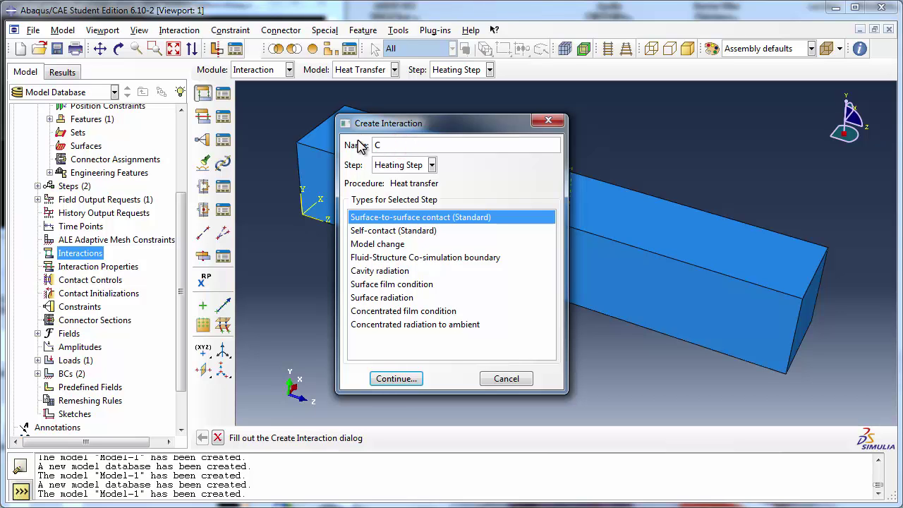
{"action": "type", "text": "onvection"}
{"action": "left_click", "coordinate": [397, 165]}
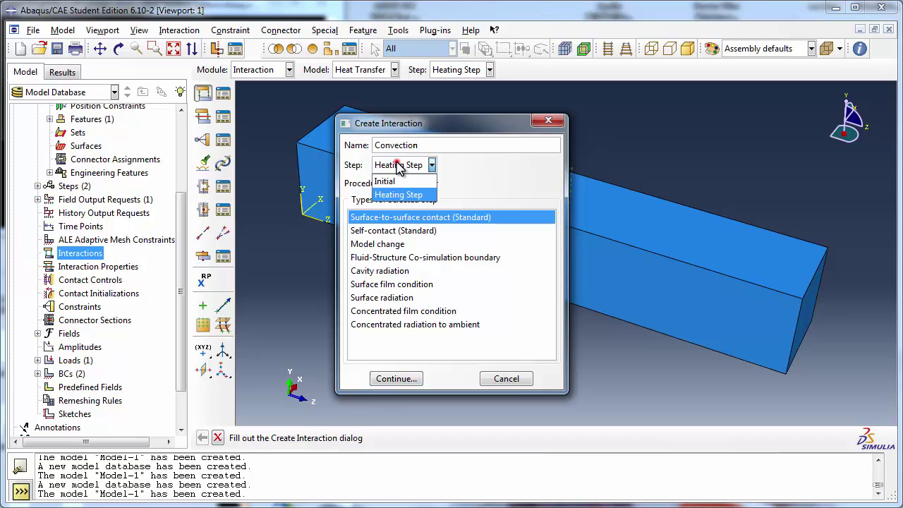
{"action": "left_click", "coordinate": [393, 194]}
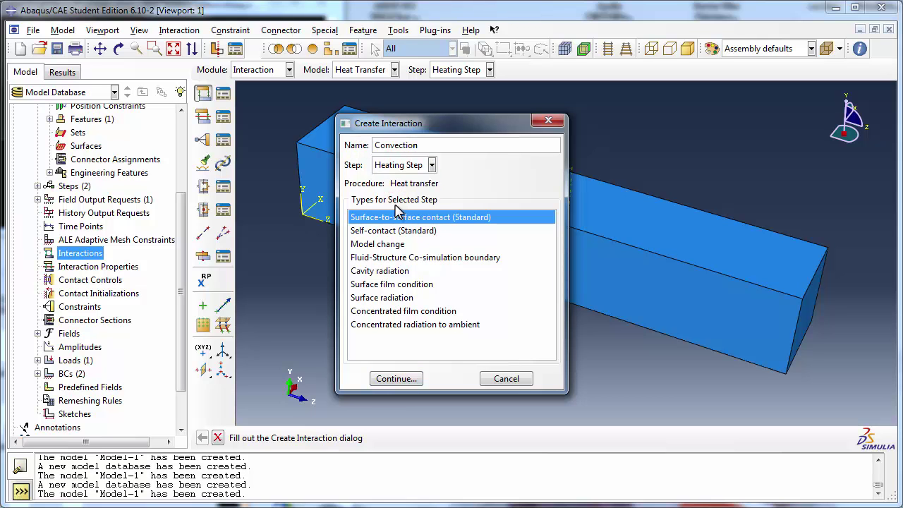
{"action": "left_click", "coordinate": [424, 286]}
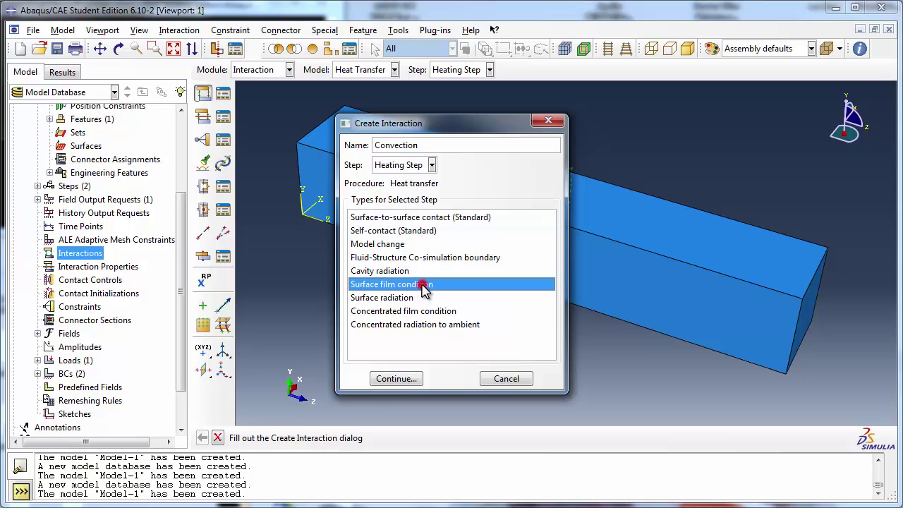
{"action": "left_click", "coordinate": [405, 379]}
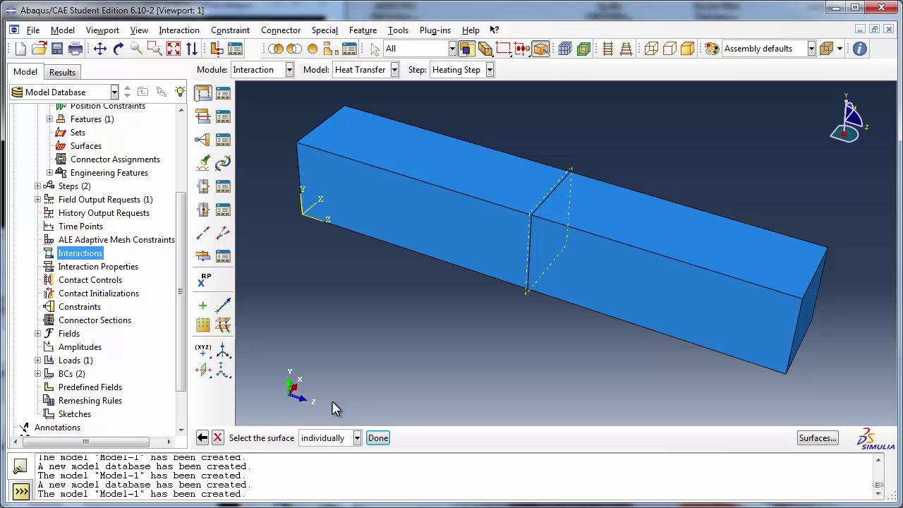
{"action": "left_click", "coordinate": [654, 237]}
{"action": "left_click", "coordinate": [378, 438]}
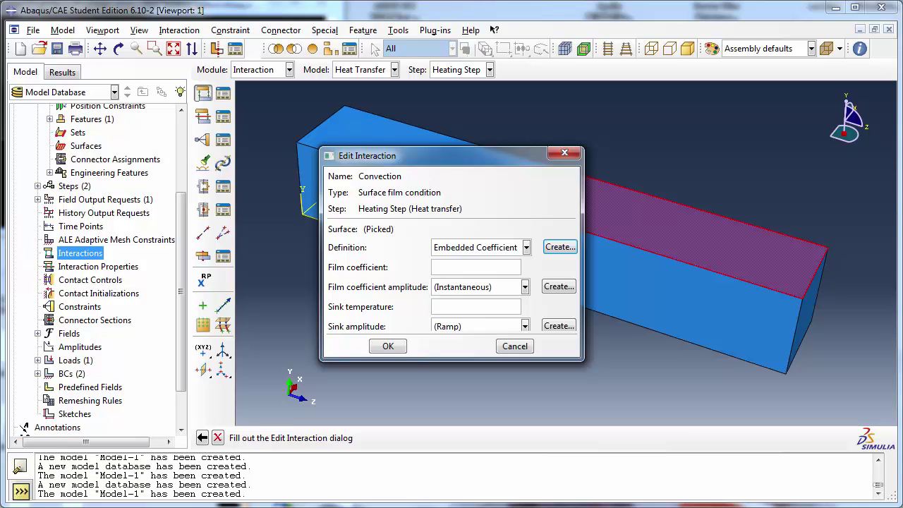
- Give Convection film coefficient 13, sink temperature 200 and Ramp sink amplitude, and create it
{"action": "left_click", "coordinate": [437, 267]}
{"action": "type", "text": "13"}
{"action": "left_click", "coordinate": [452, 308]}
{"action": "type", "text": "200"}
{"action": "left_click", "coordinate": [458, 325]}
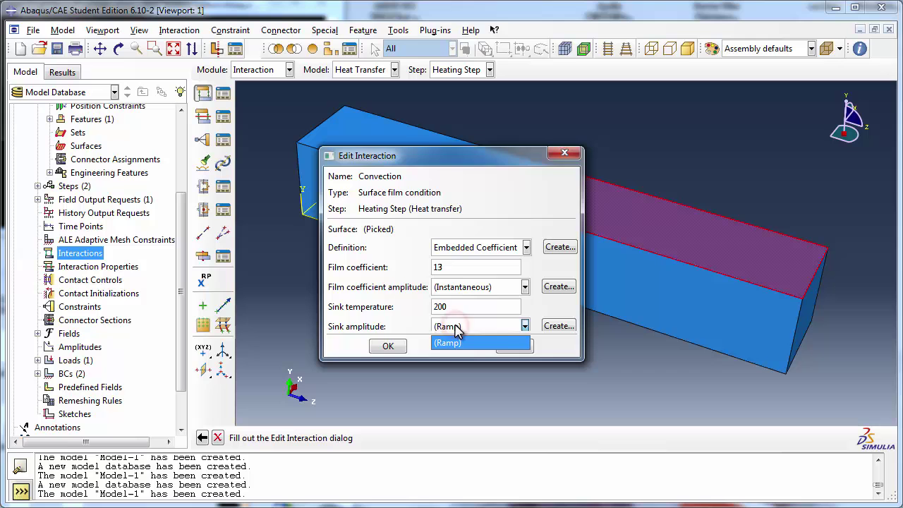
{"action": "left_click", "coordinate": [457, 328]}
{"action": "left_click", "coordinate": [389, 346]}
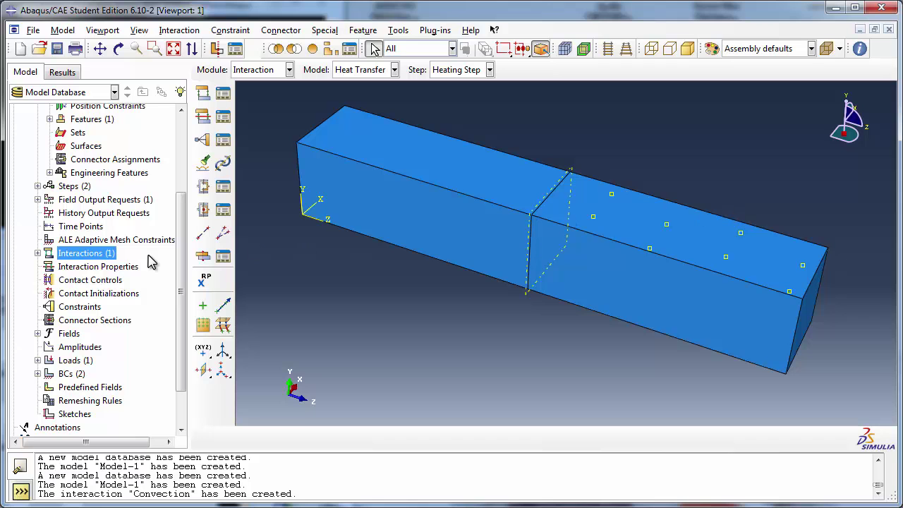
- Start a Surface radiation interaction named Radiation in Heating Step on the right half's front face
{"action": "double_click", "coordinate": [107, 256]}
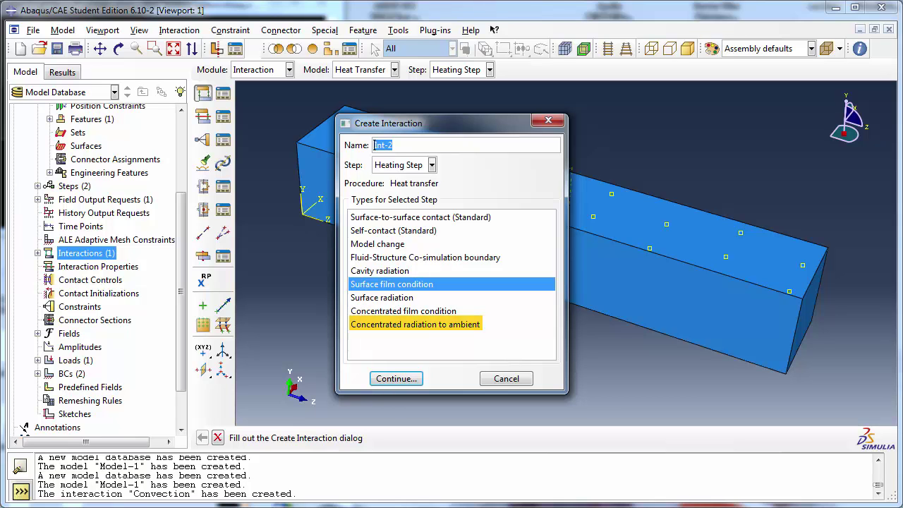
{"action": "left_click", "coordinate": [424, 144]}
{"action": "double_click", "coordinate": [385, 144]}
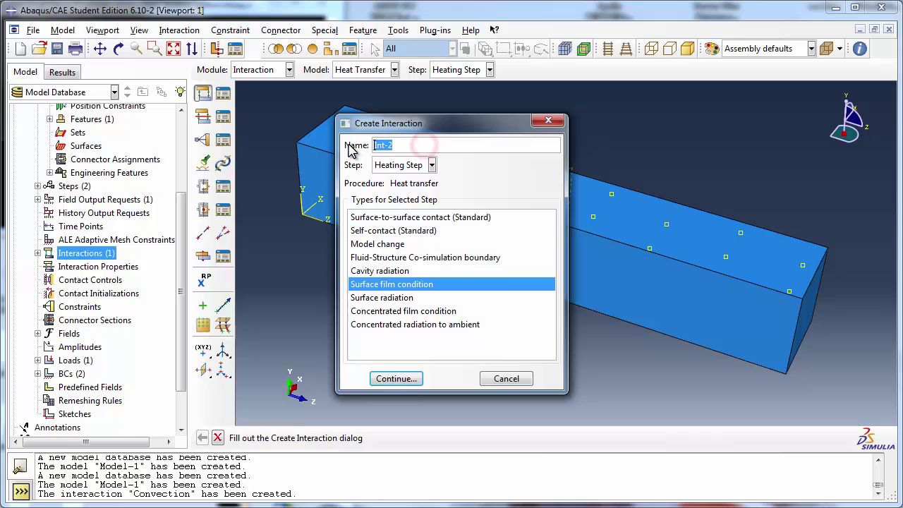
{"action": "type", "text": "Radiation"}
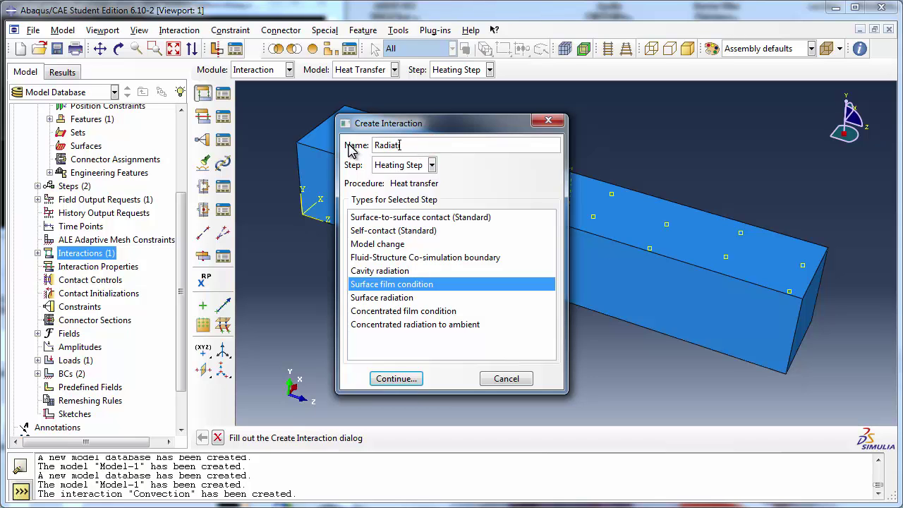
{"action": "left_click", "coordinate": [395, 166]}
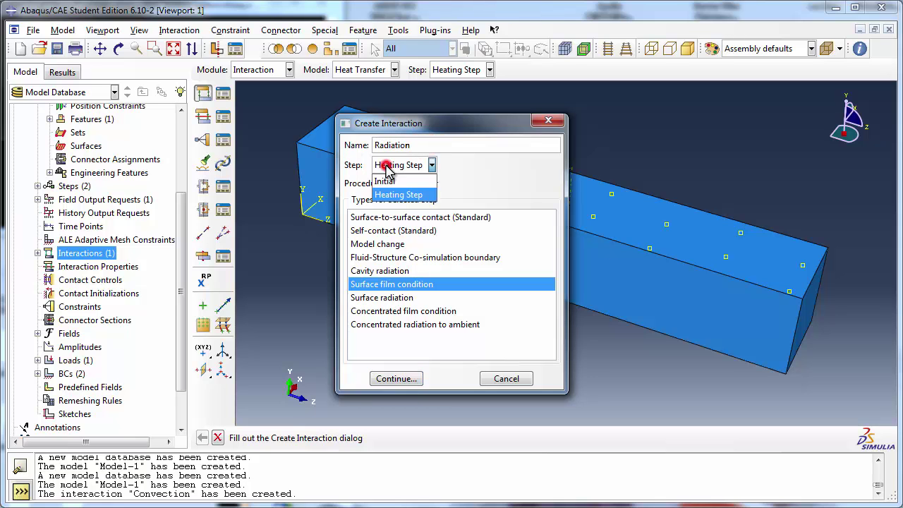
{"action": "left_click", "coordinate": [389, 195]}
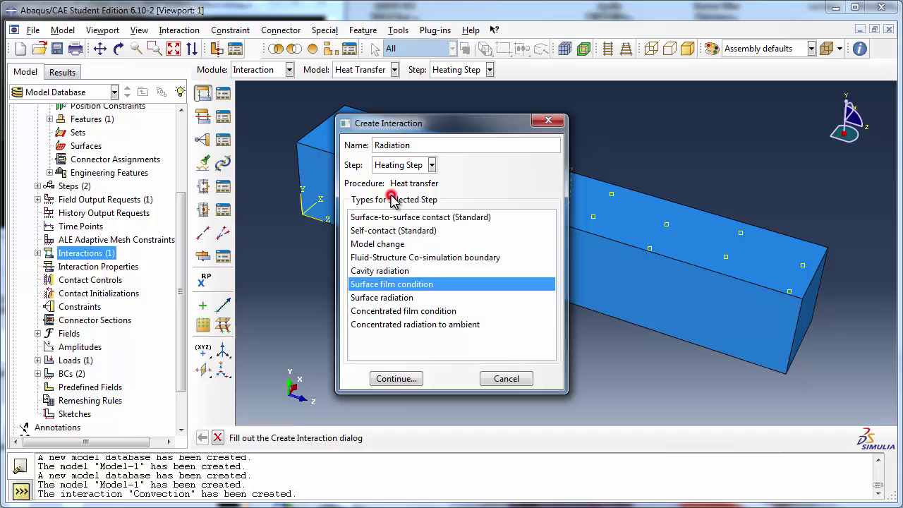
{"action": "left_click", "coordinate": [384, 298]}
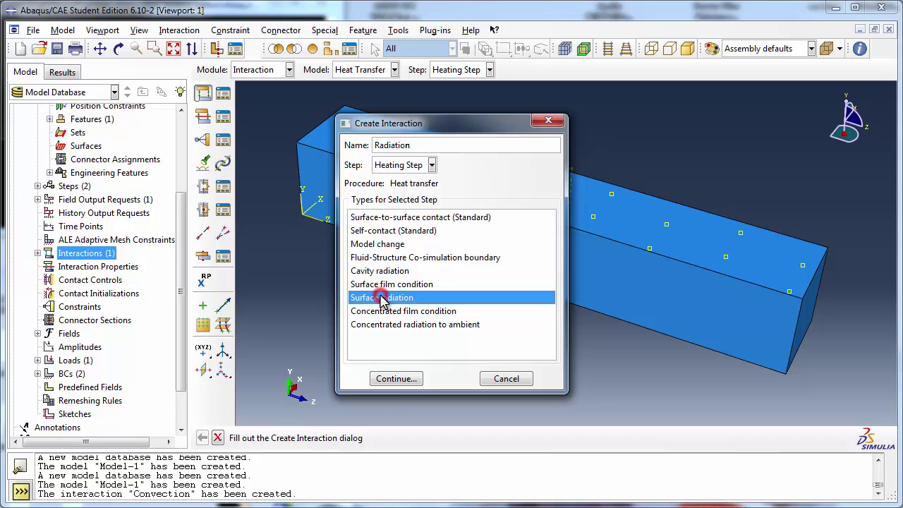
{"action": "left_click", "coordinate": [413, 381]}
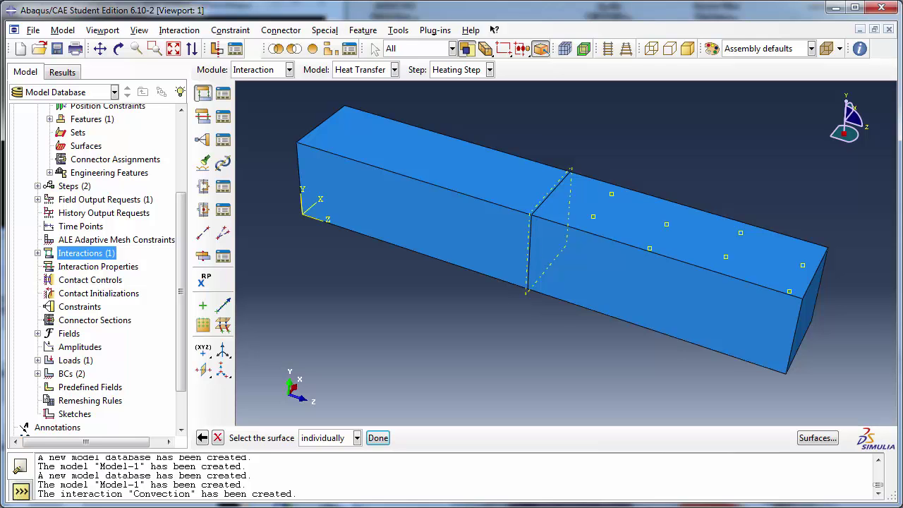
{"action": "left_click", "coordinate": [608, 296]}
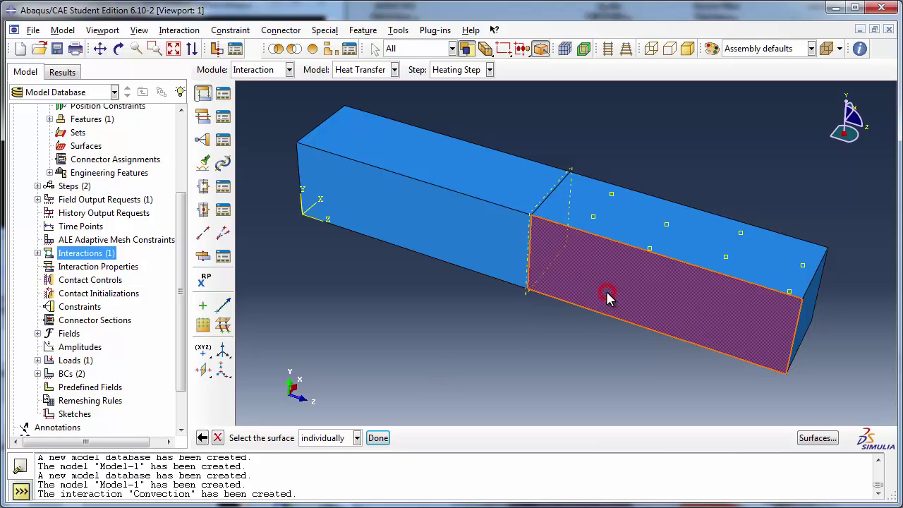
{"action": "left_click", "coordinate": [376, 437]}
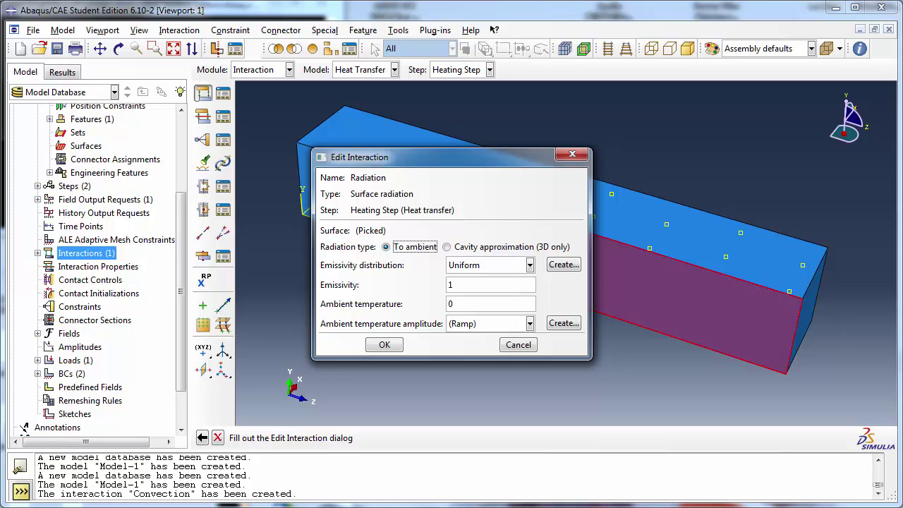
- Set uniform emissivity 0.78, ambient temperature 320 and Ramp amplitude, then create Radiation
{"action": "left_click", "coordinate": [465, 266]}
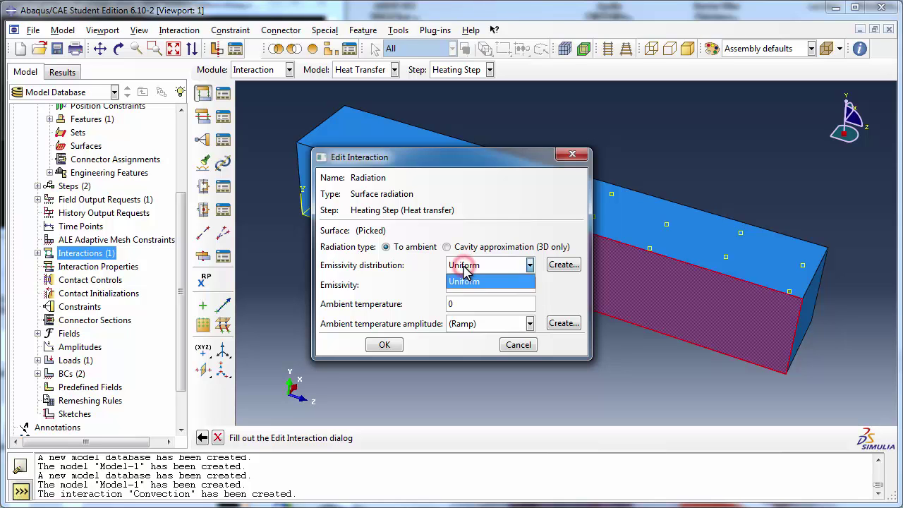
{"action": "left_click", "coordinate": [465, 265]}
{"action": "double_click", "coordinate": [464, 285]}
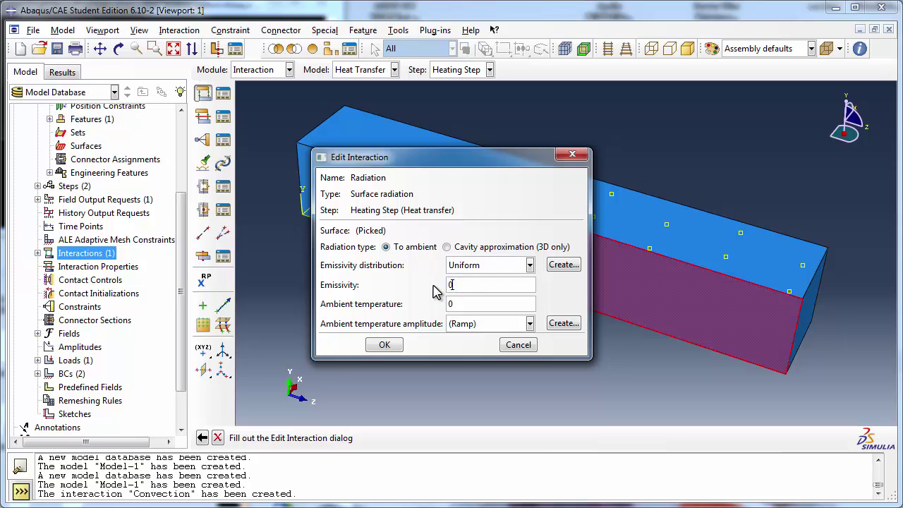
{"action": "type", "text": "0.78"}
{"action": "double_click", "coordinate": [456, 303]}
{"action": "type", "text": "320"}
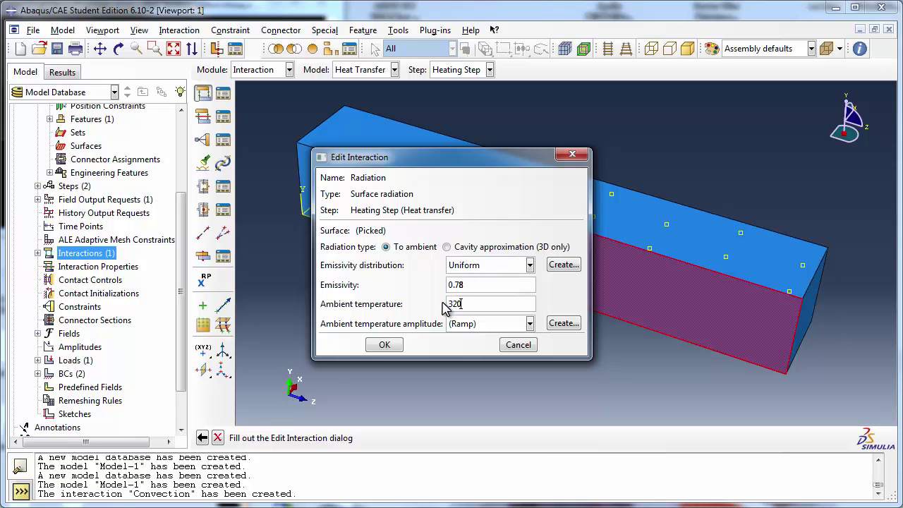
{"action": "left_click", "coordinate": [460, 326]}
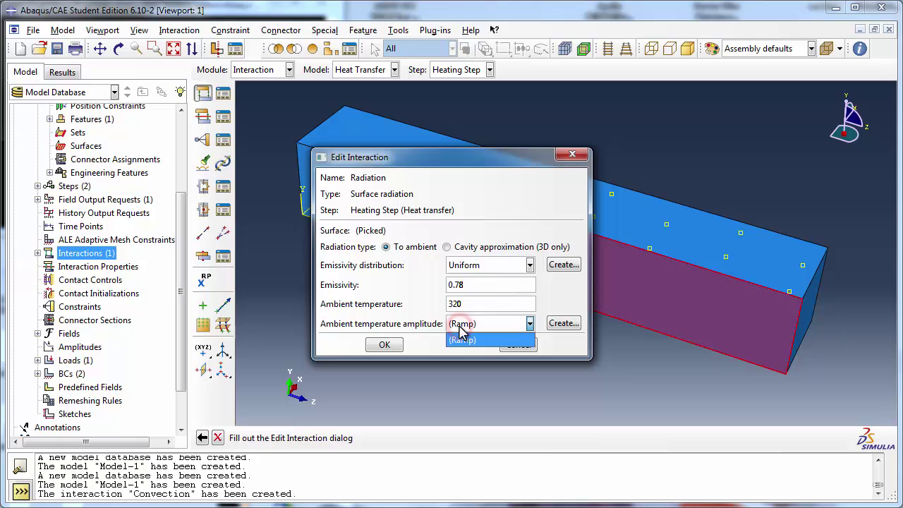
{"action": "left_click", "coordinate": [460, 339]}
{"action": "left_click", "coordinate": [395, 345]}
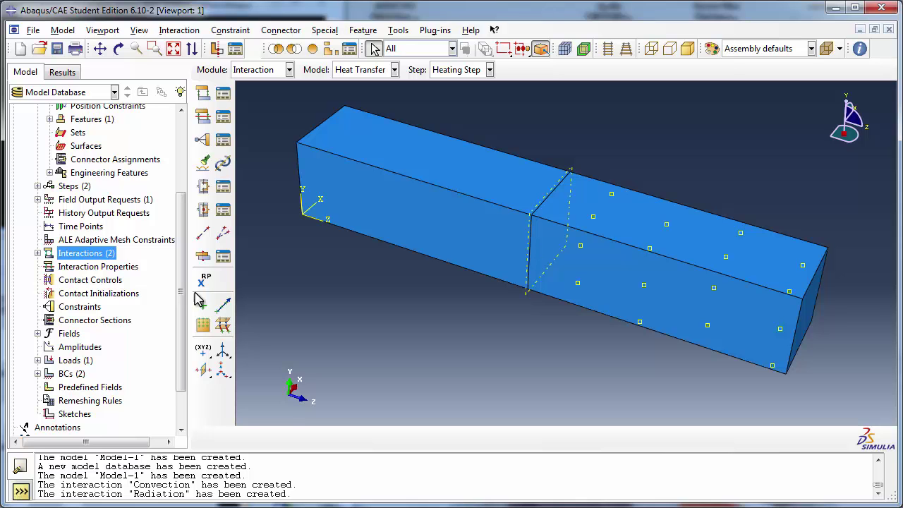
- Set the Heat Transfer model's absolute zero to -273.15 and Stefan-Boltzmann constant to 5.67E-8
{"action": "left_click_drag", "start_coordinate": [185, 296], "coordinate": [189, 224]}
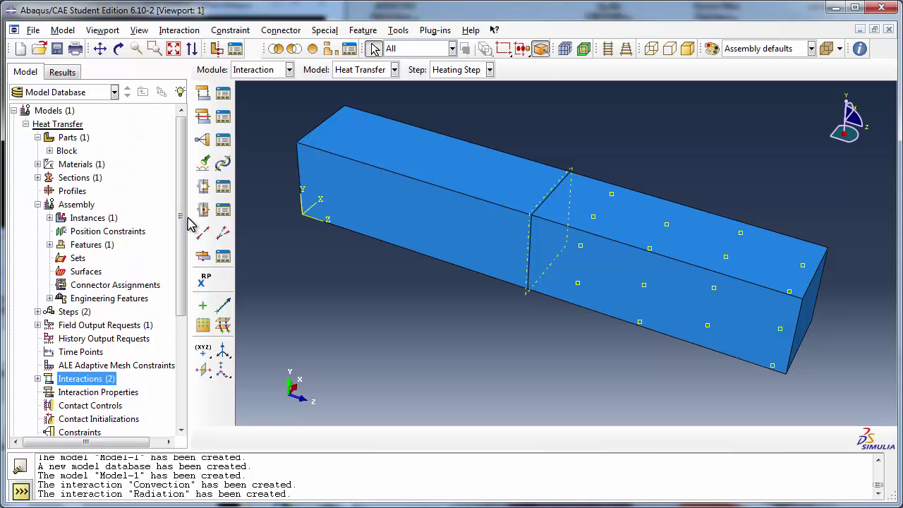
{"action": "left_click", "coordinate": [38, 204]}
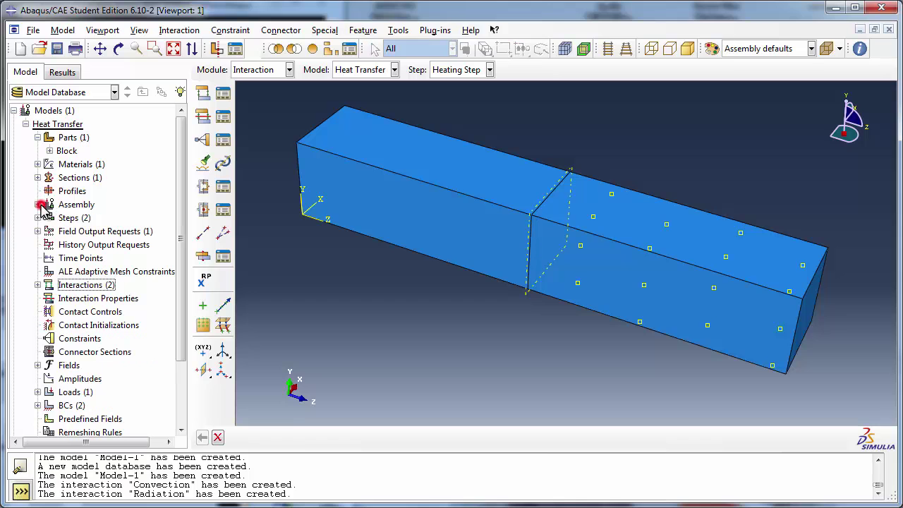
{"action": "right_click", "coordinate": [35, 124]}
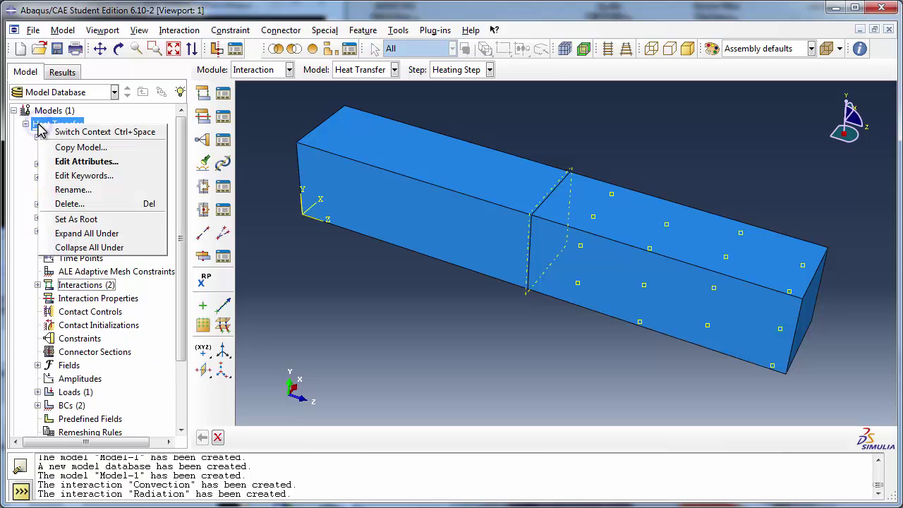
{"action": "left_click", "coordinate": [90, 162]}
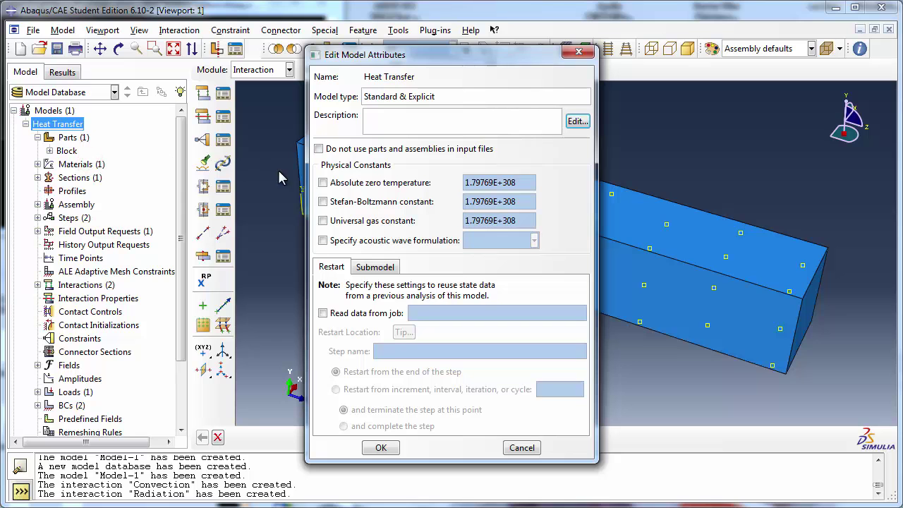
{"action": "left_click", "coordinate": [323, 183]}
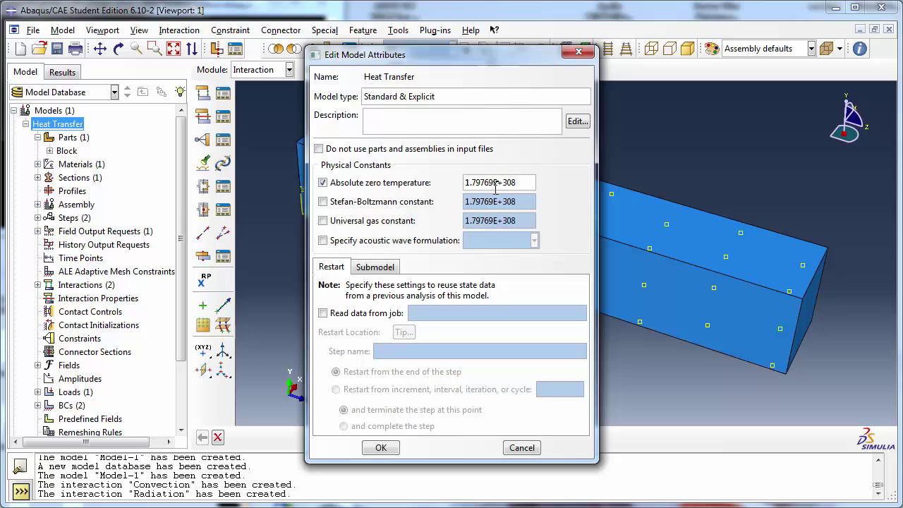
{"action": "left_click_drag", "start_coordinate": [534, 185], "coordinate": [462, 185]}
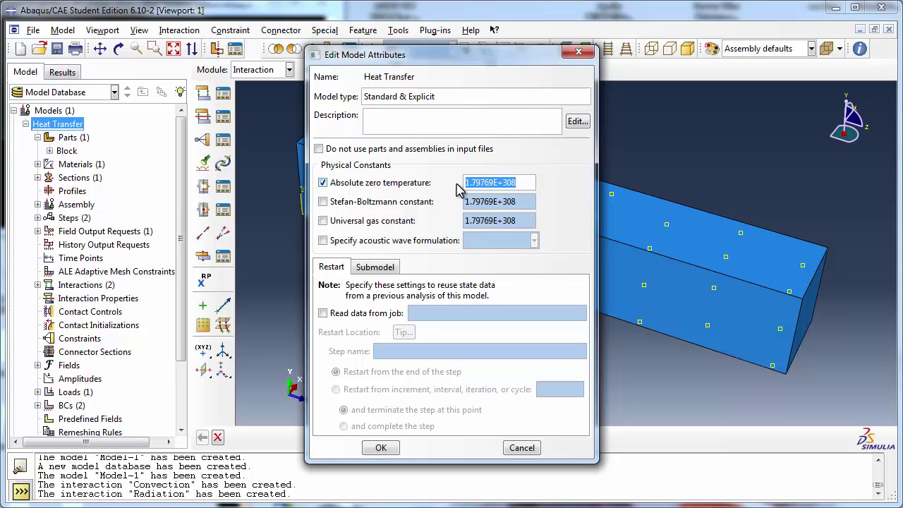
{"action": "type", "text": "-2"}
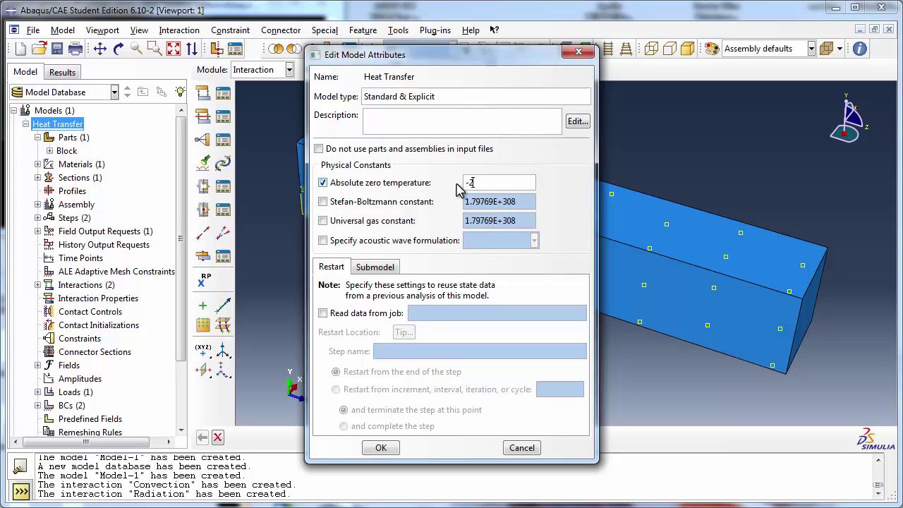
{"action": "type", "text": "73.15"}
{"action": "left_click", "coordinate": [388, 203]}
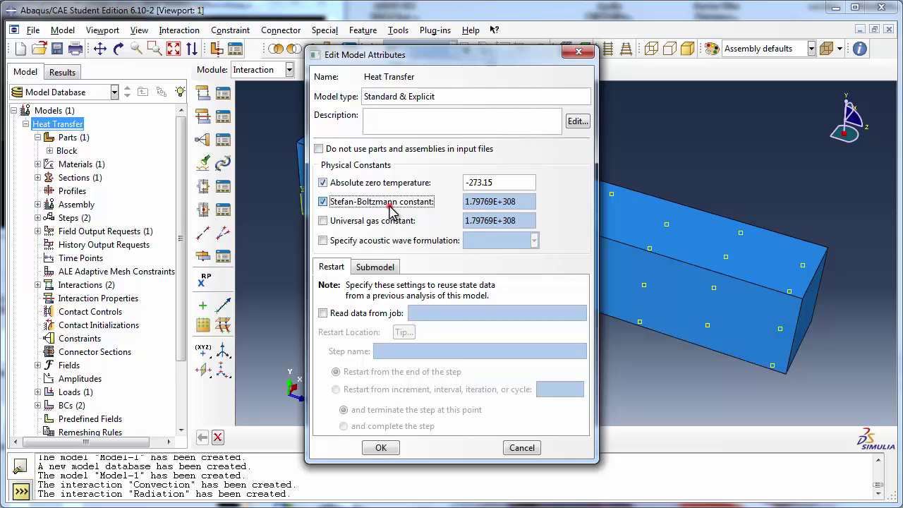
{"action": "left_click_drag", "start_coordinate": [529, 201], "coordinate": [452, 209]}
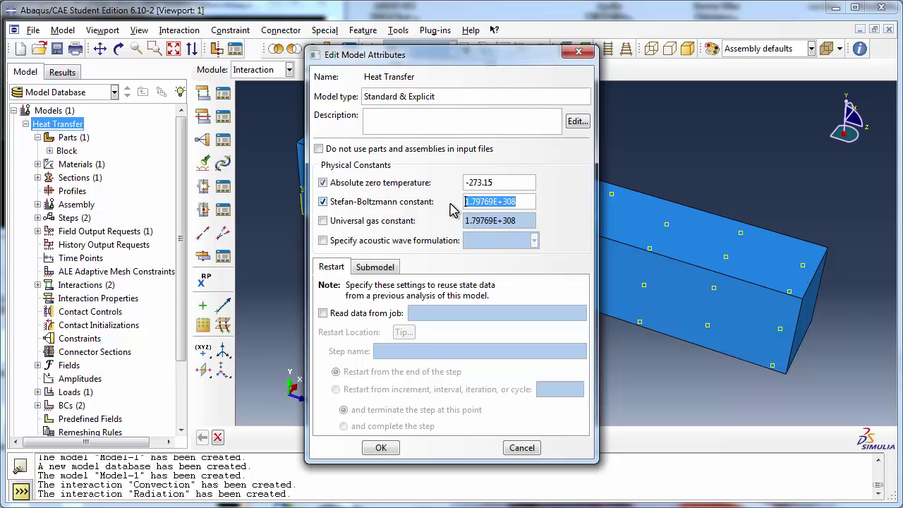
{"action": "type", "text": "5.6"}
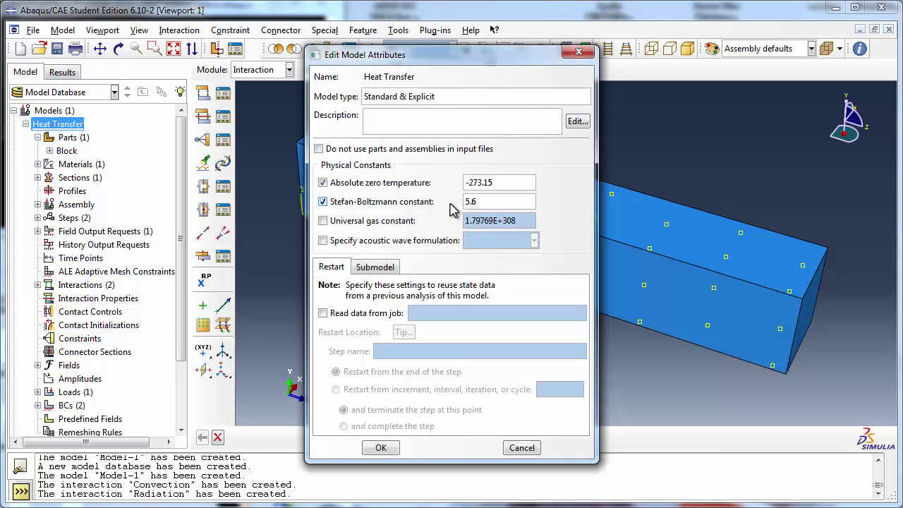
{"action": "type", "text": "7E-8"}
{"action": "left_click", "coordinate": [375, 449]}
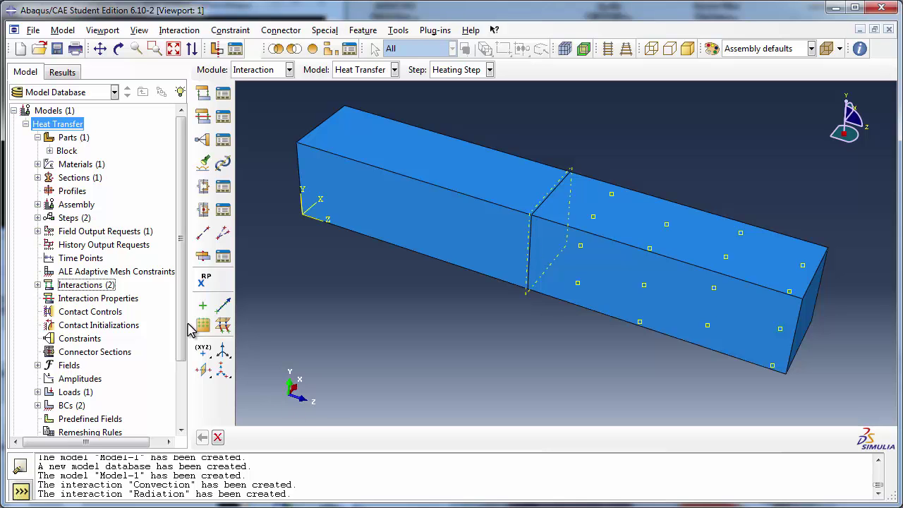
- Open the Block part's mesh in the Mesh module
{"action": "left_click_drag", "start_coordinate": [182, 321], "coordinate": [187, 380]}
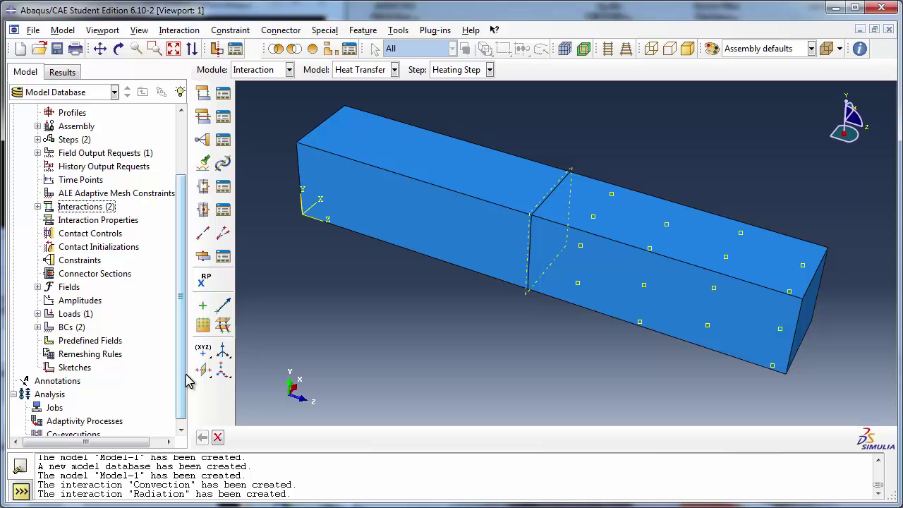
{"action": "left_click_drag", "start_coordinate": [178, 303], "coordinate": [185, 204]}
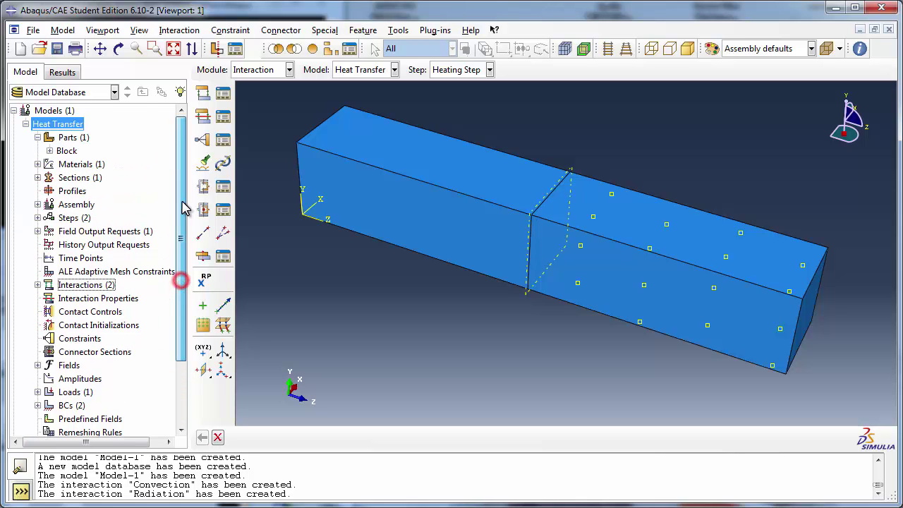
{"action": "left_click", "coordinate": [51, 151]}
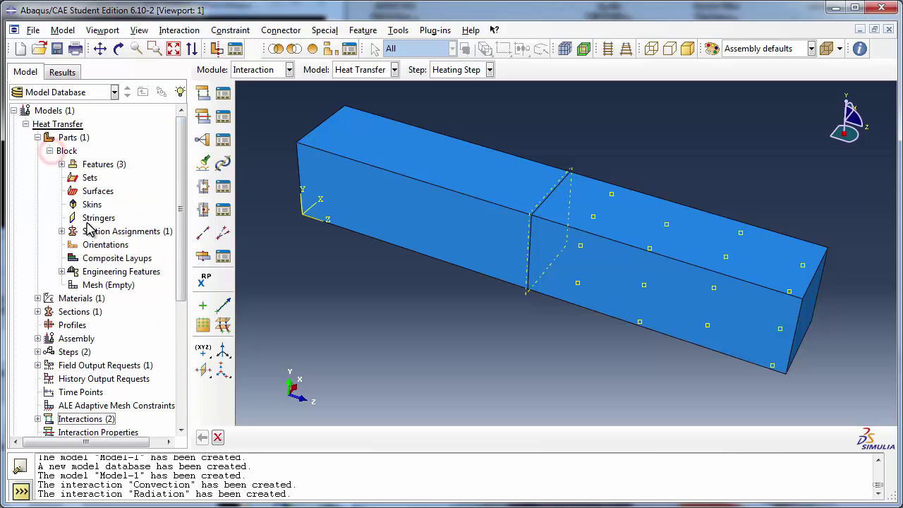
{"action": "double_click", "coordinate": [109, 286]}
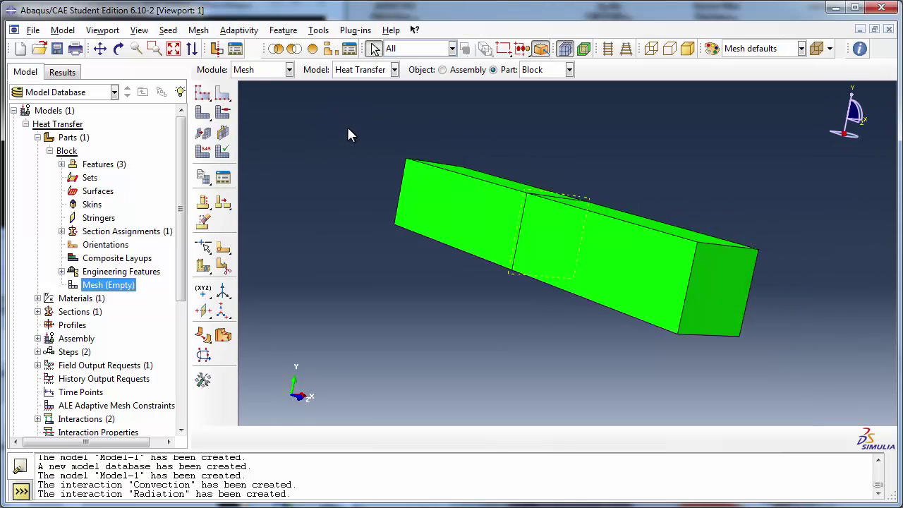
- Assign standard linear DC3D8 Heat Transfer brick elements to the whole Block part
{"action": "left_click", "coordinate": [199, 30]}
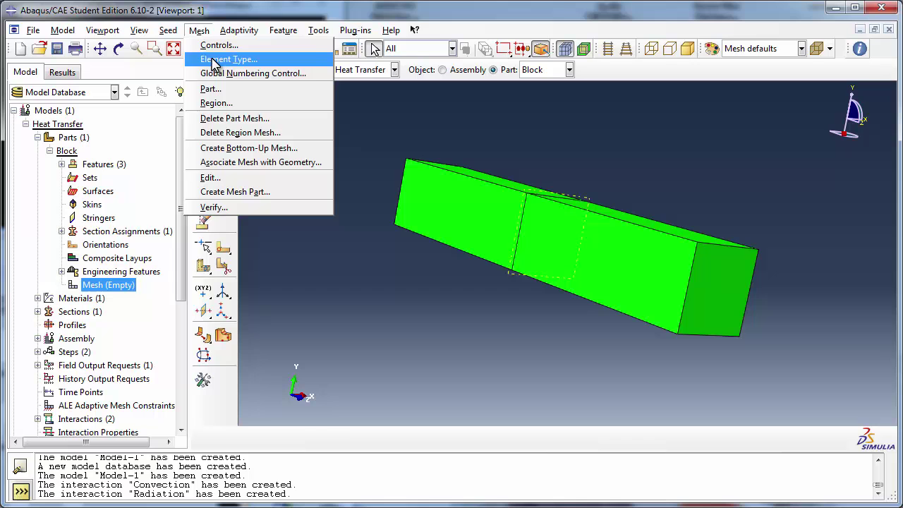
{"action": "left_click", "coordinate": [213, 60]}
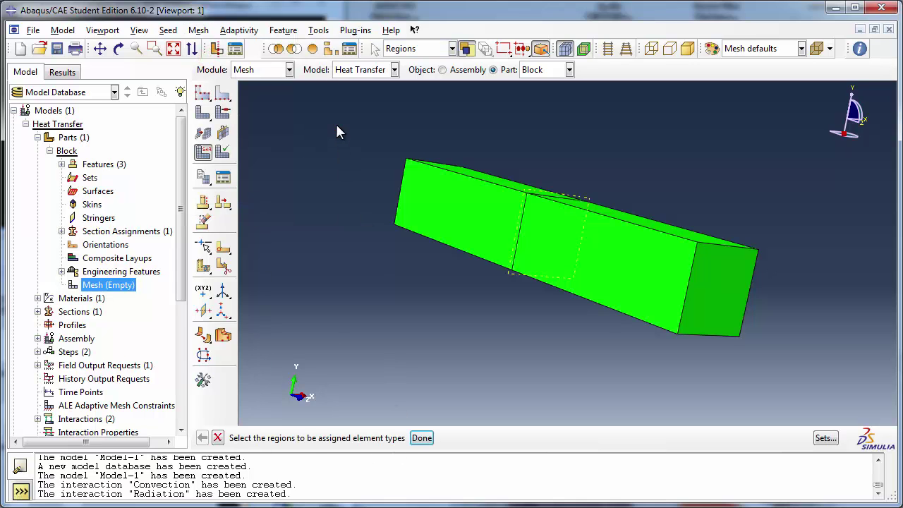
{"action": "left_click_drag", "start_coordinate": [336, 124], "coordinate": [770, 404]}
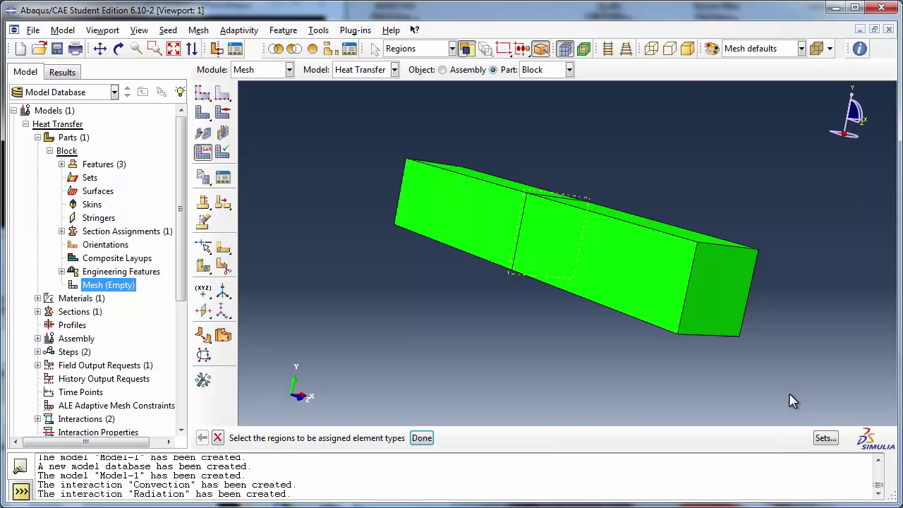
{"action": "left_click", "coordinate": [421, 437]}
{"action": "left_click", "coordinate": [251, 115]}
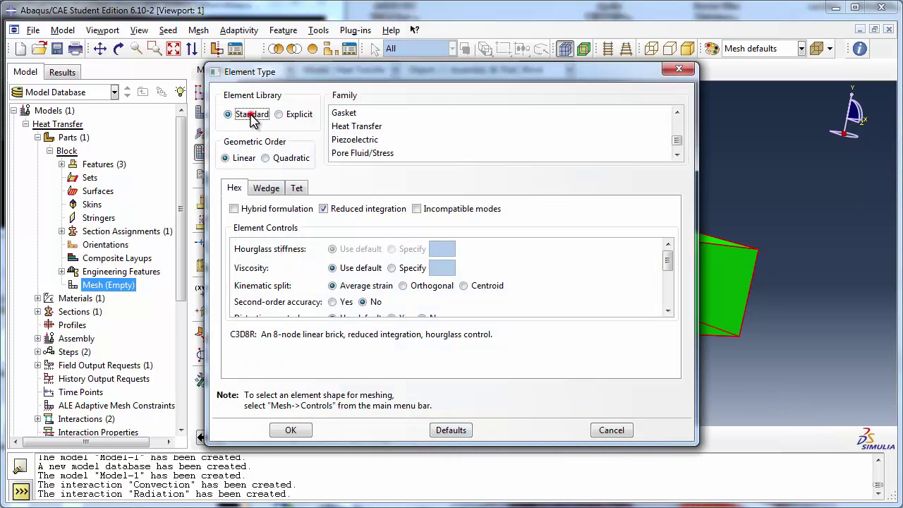
{"action": "left_click", "coordinate": [245, 158]}
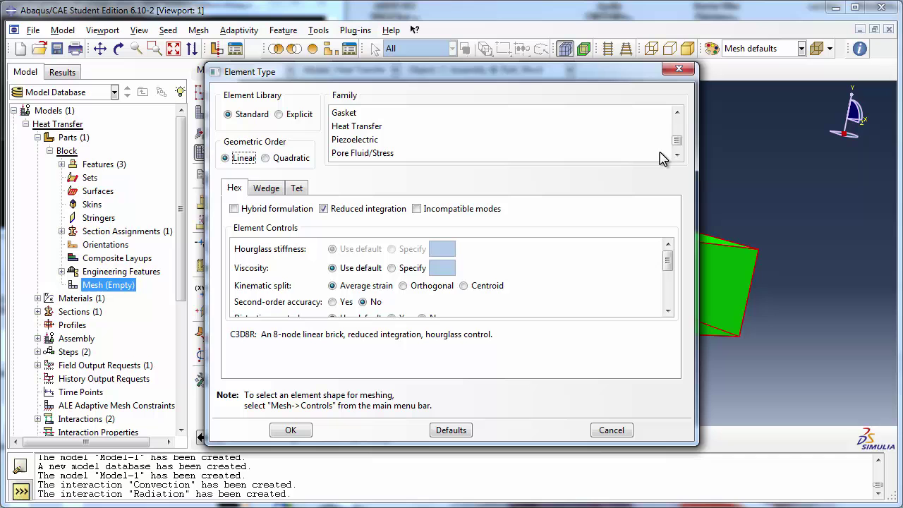
{"action": "left_click", "coordinate": [678, 111]}
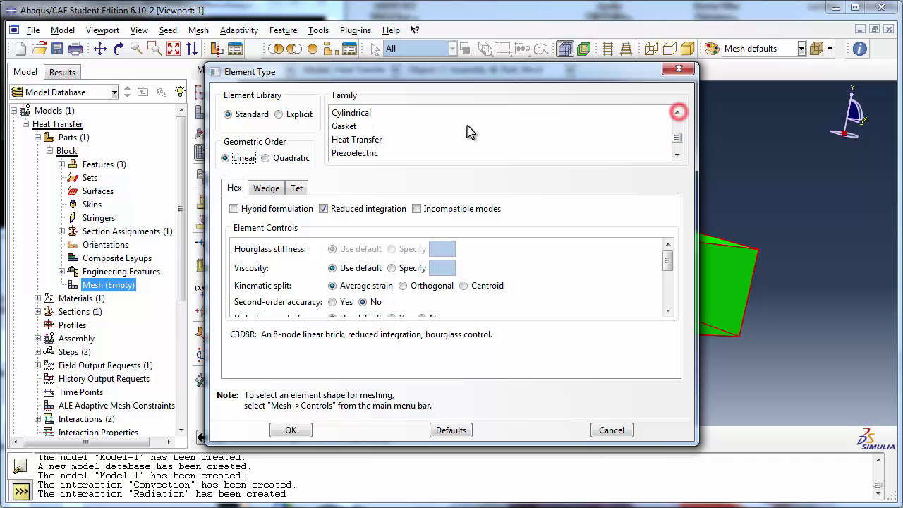
{"action": "left_click", "coordinate": [376, 139]}
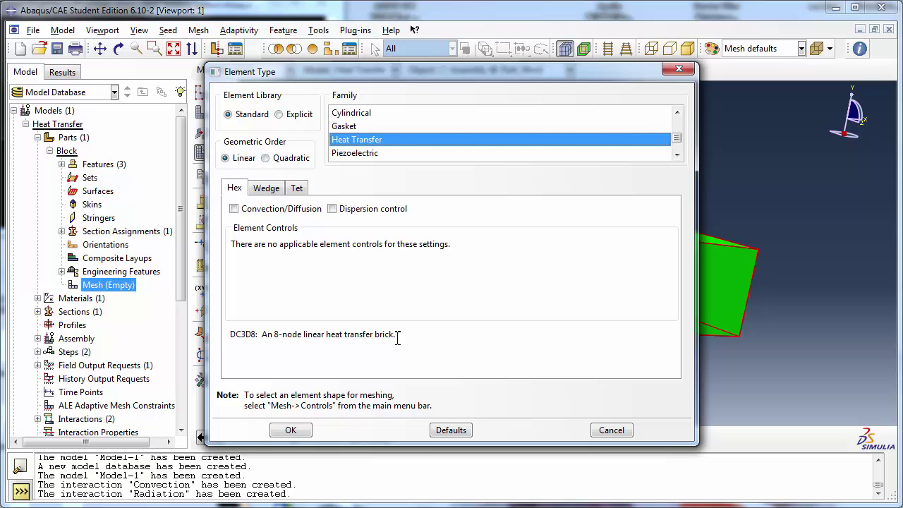
{"action": "left_click", "coordinate": [296, 432]}
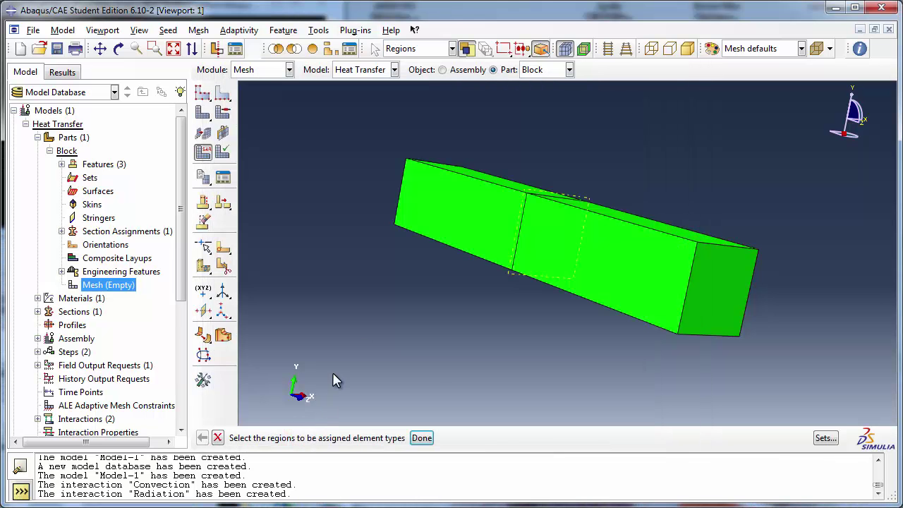
{"action": "middle_click", "coordinate": [440, 283]}
- Seed the Block part with an approximate global size of 0.25
{"action": "left_click", "coordinate": [167, 29]}
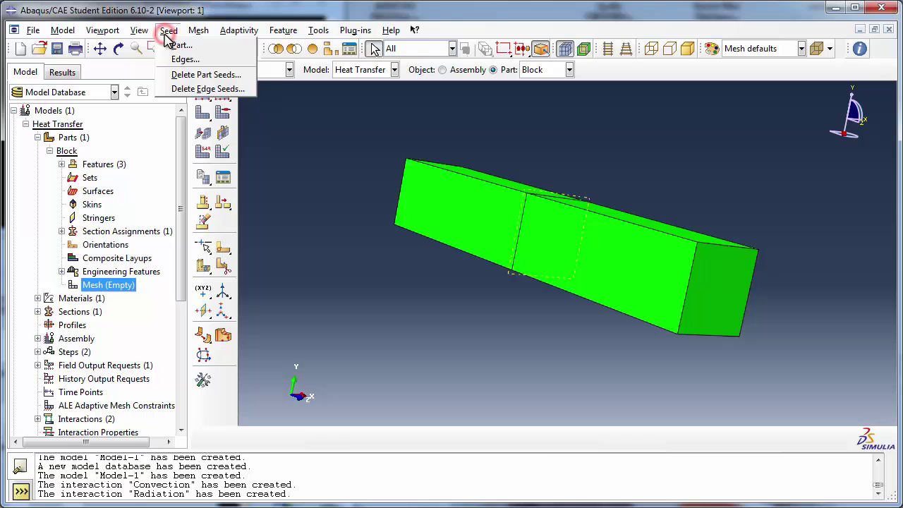
{"action": "left_click", "coordinate": [170, 44]}
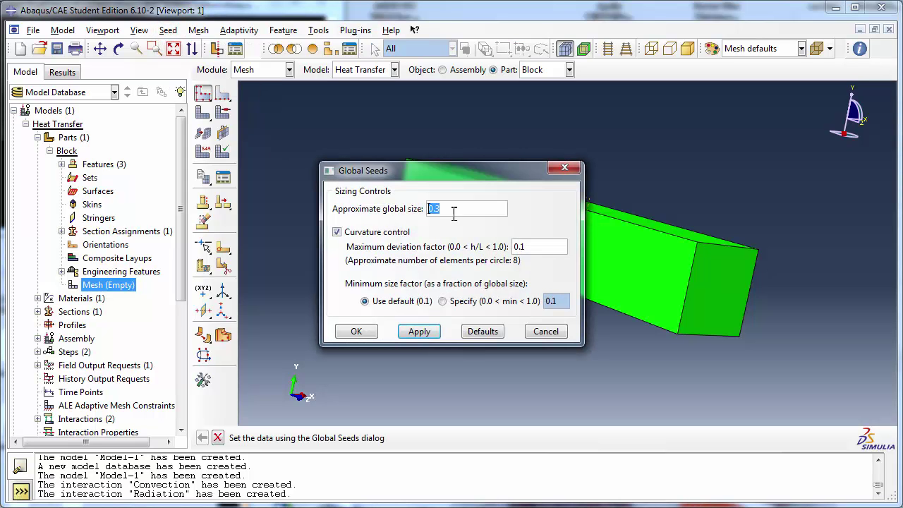
{"action": "double_click", "coordinate": [451, 207]}
{"action": "type", "text": "0.25"}
{"action": "left_click", "coordinate": [370, 332]}
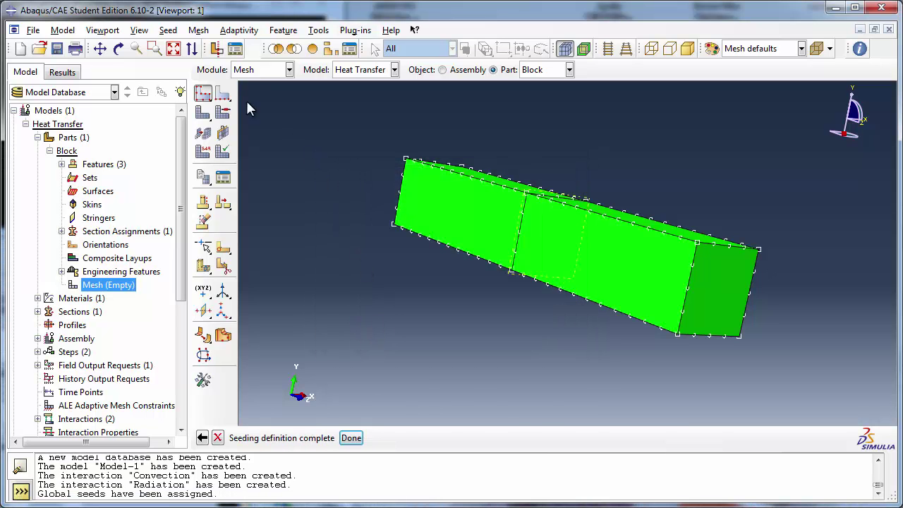
{"action": "left_click", "coordinate": [118, 48]}
{"action": "left_click_drag", "start_coordinate": [536, 240], "coordinate": [604, 322]}
{"action": "left_click", "coordinate": [120, 51]}
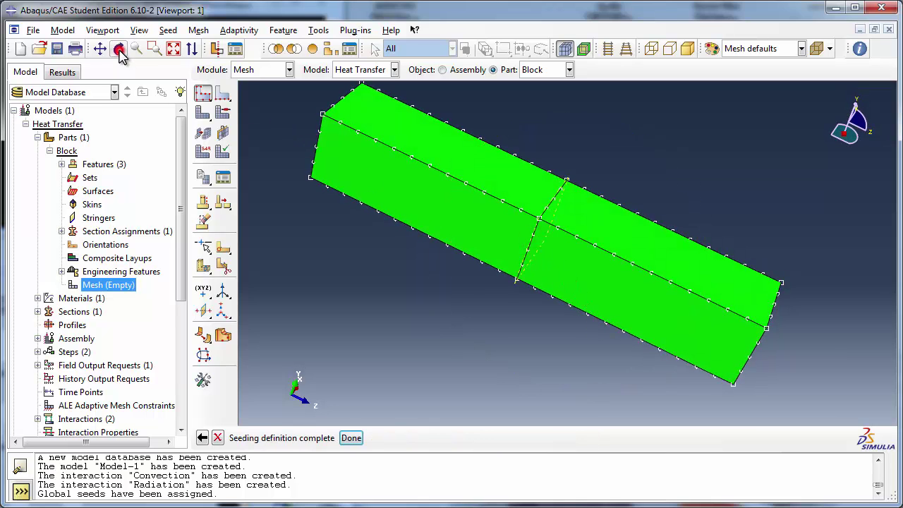
- Mesh the whole Block part into 384 elements and orbit to inspect its top
{"action": "left_click", "coordinate": [199, 30]}
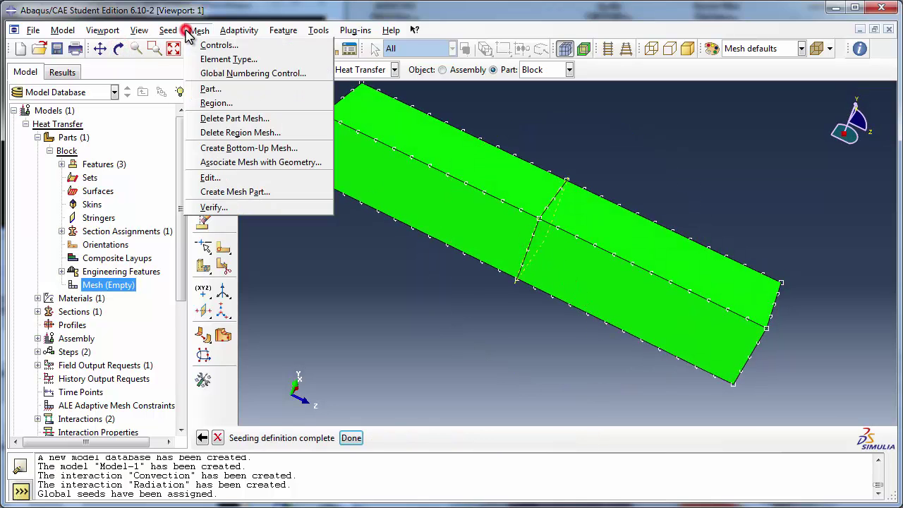
{"action": "left_click", "coordinate": [210, 90]}
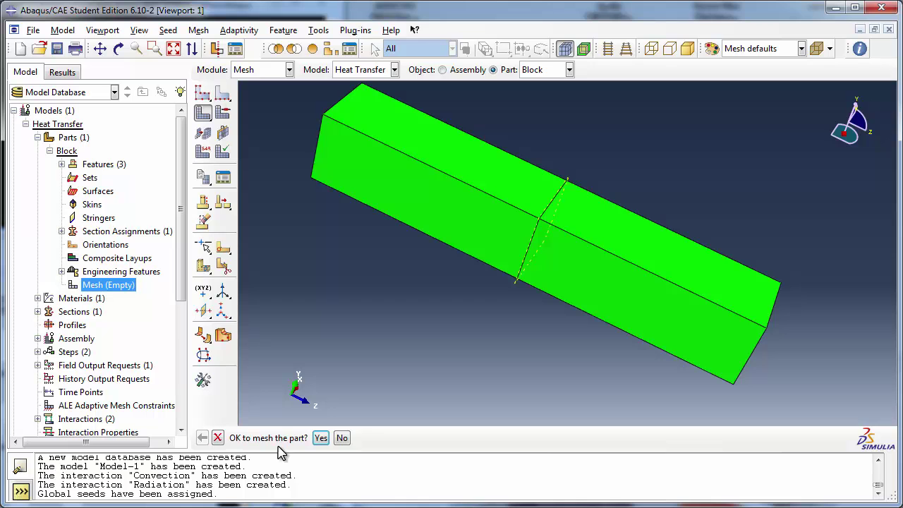
{"action": "left_click", "coordinate": [320, 438]}
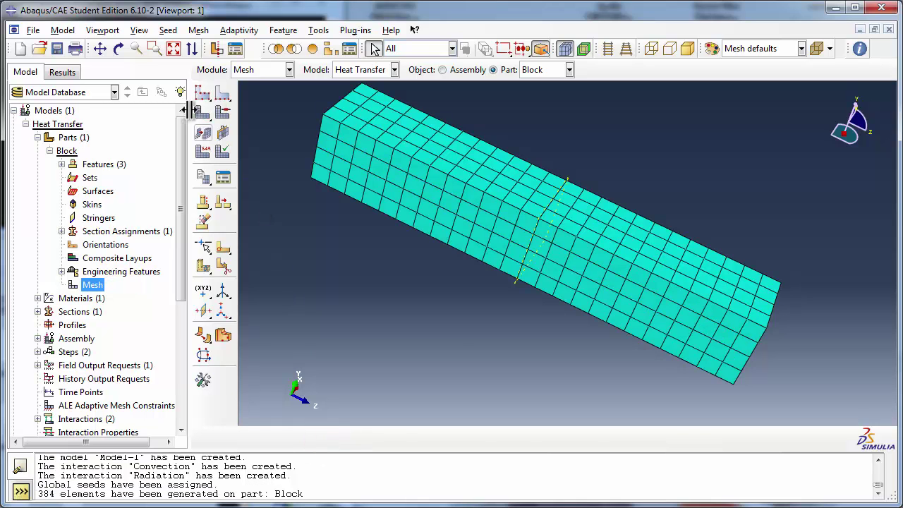
{"action": "left_click", "coordinate": [118, 48]}
{"action": "left_click_drag", "start_coordinate": [515, 310], "coordinate": [595, 306]}
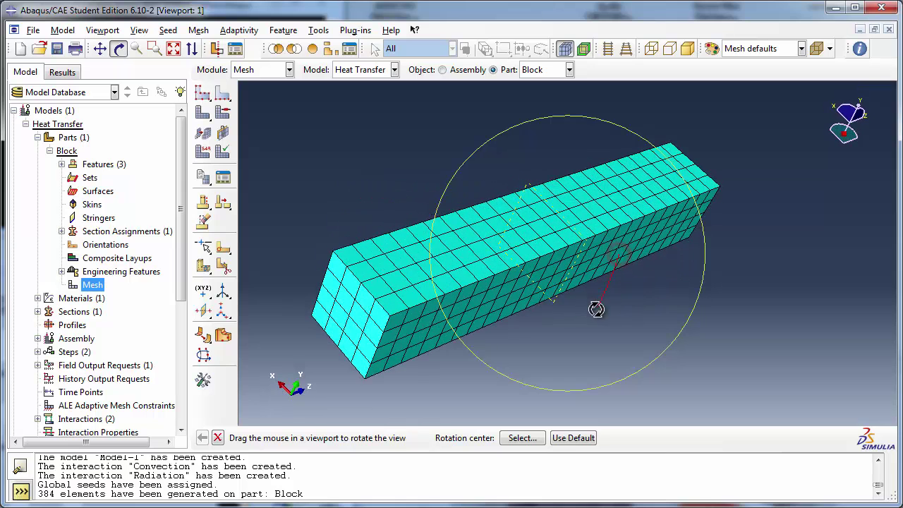
{"action": "left_click", "coordinate": [120, 49]}
{"action": "left_click_drag", "start_coordinate": [181, 132], "coordinate": [175, 237]}
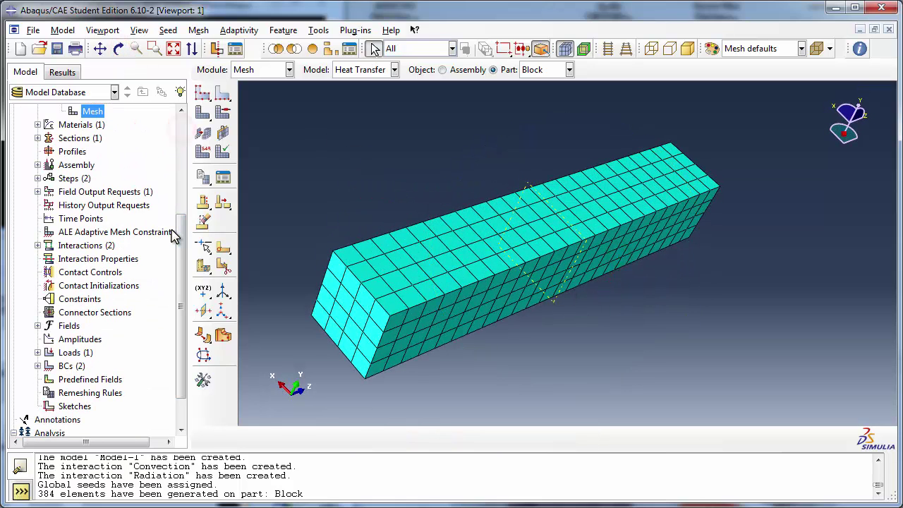
{"action": "scroll", "coordinate": [176, 238], "scroll_direction": "down", "scroll_amount": 2}
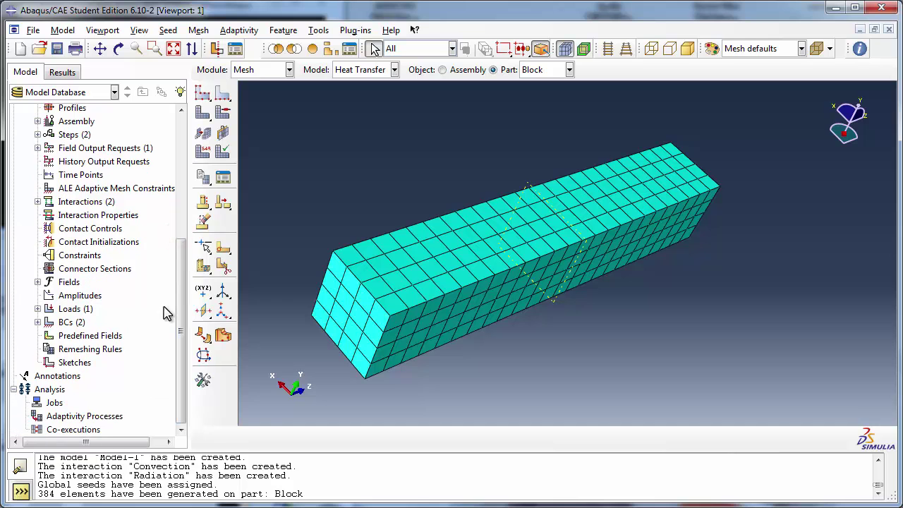
- Create job HeatTransferJob with description 'Job simulates heat conduction through block'
{"action": "double_click", "coordinate": [71, 403]}
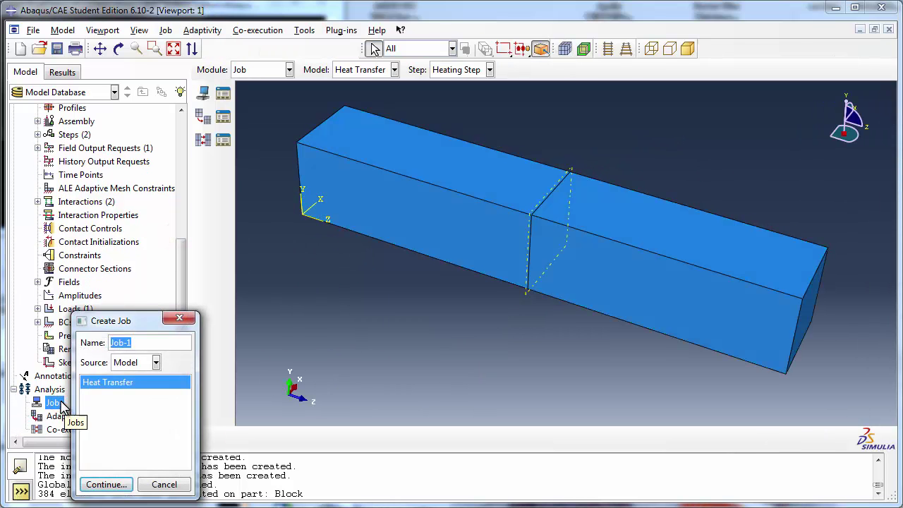
{"action": "type", "text": "HeatT"}
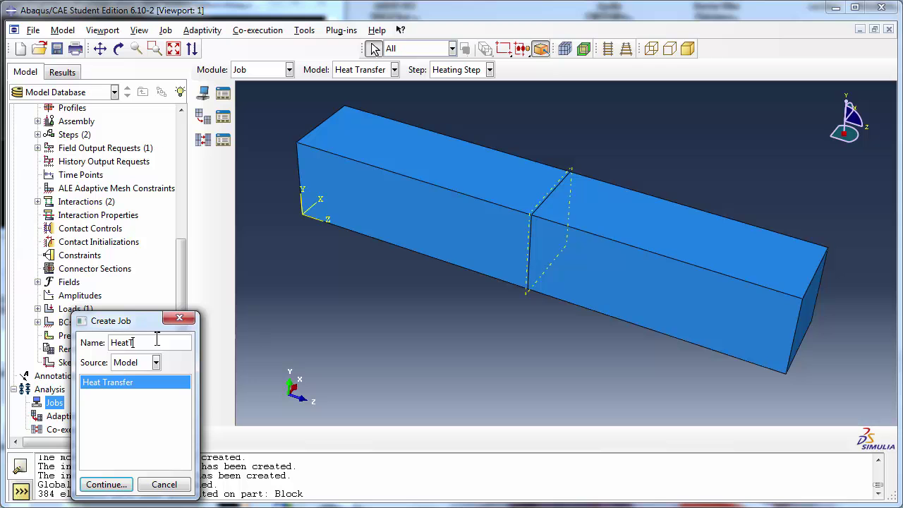
{"action": "type", "text": "ransferJob"}
{"action": "left_click", "coordinate": [115, 484]}
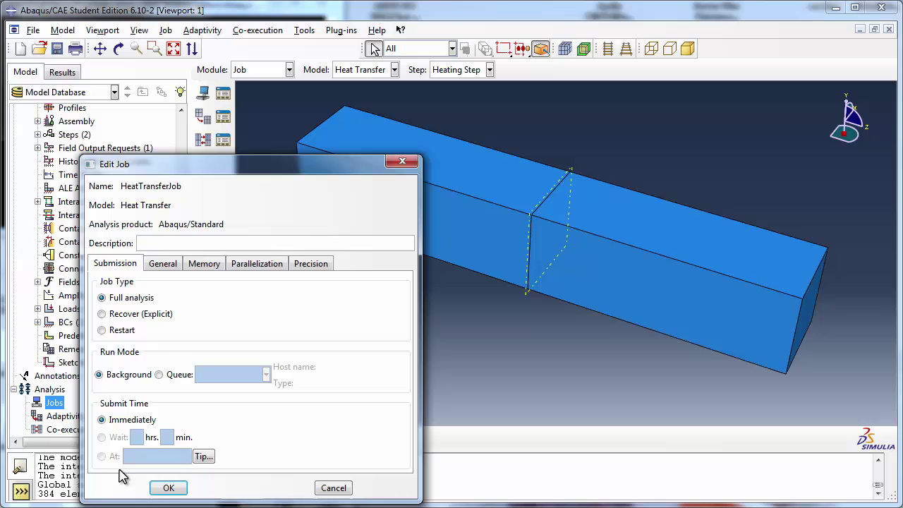
{"action": "left_click", "coordinate": [229, 243]}
{"action": "type", "text": "Job simulates heat"}
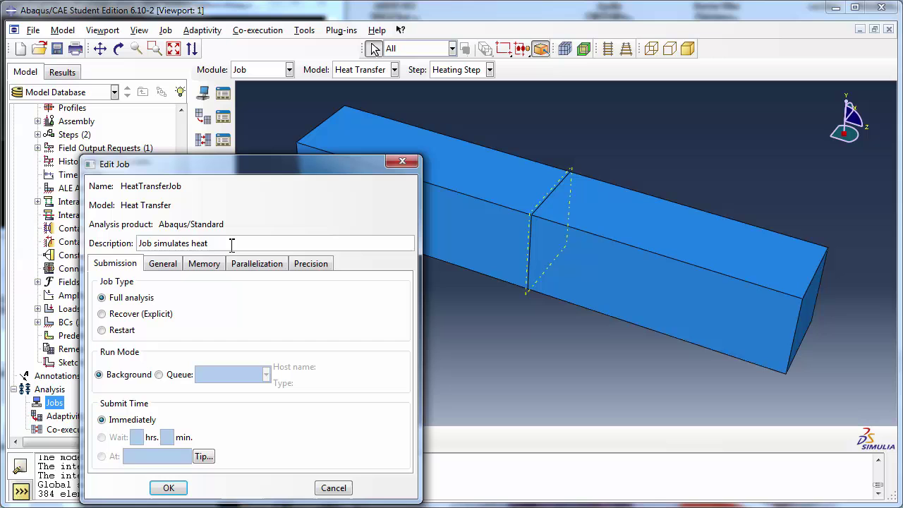
{"action": "type", "text": " conduction th"}
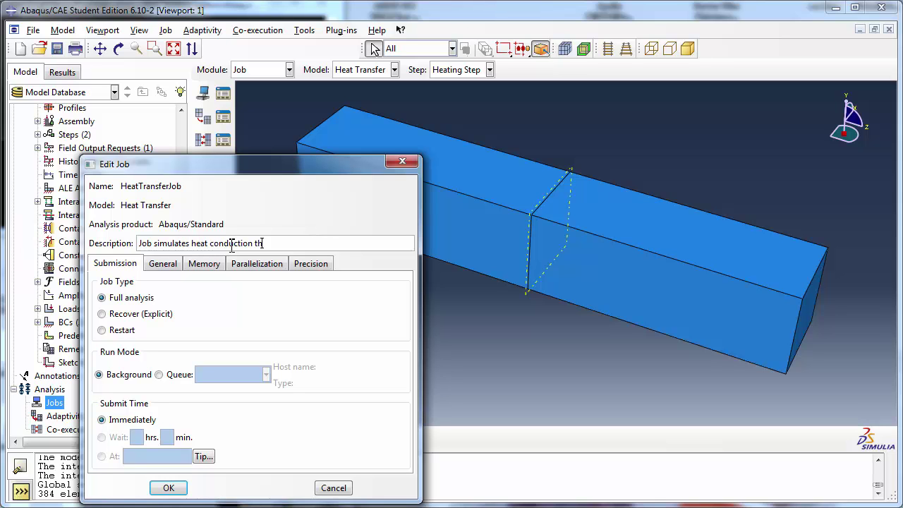
{"action": "type", "text": "rough block"}
{"action": "left_click", "coordinate": [168, 489]}
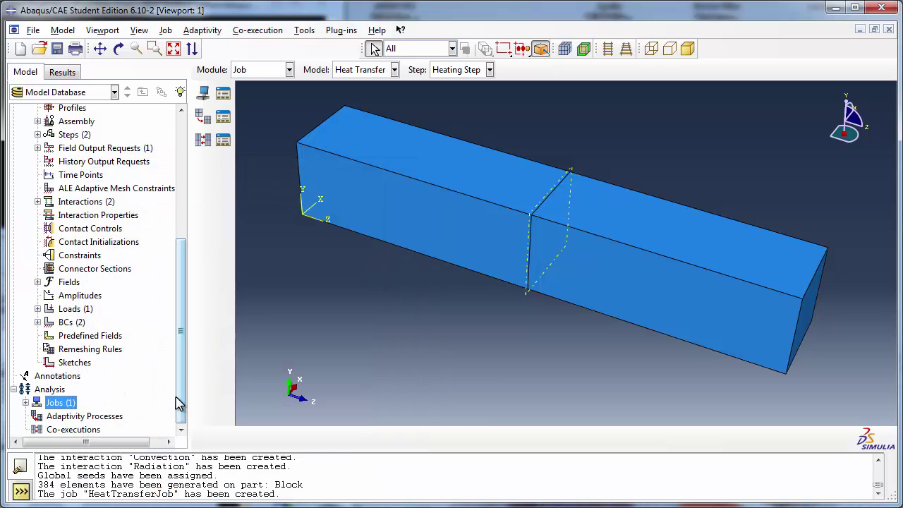
- Submit HeatTransferJob for analysis from the model tree
{"action": "left_click", "coordinate": [25, 402]}
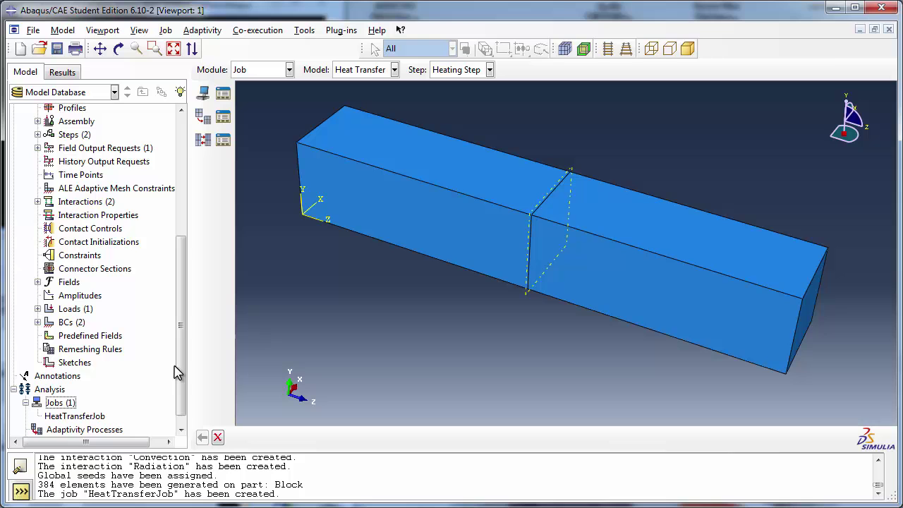
{"action": "left_click", "coordinate": [181, 429]}
{"action": "right_click", "coordinate": [103, 403]}
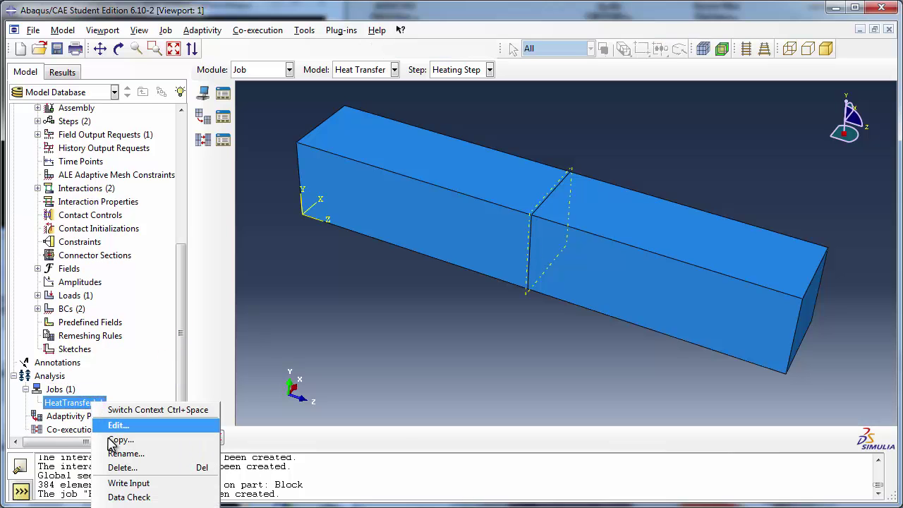
{"action": "left_click", "coordinate": [124, 506]}
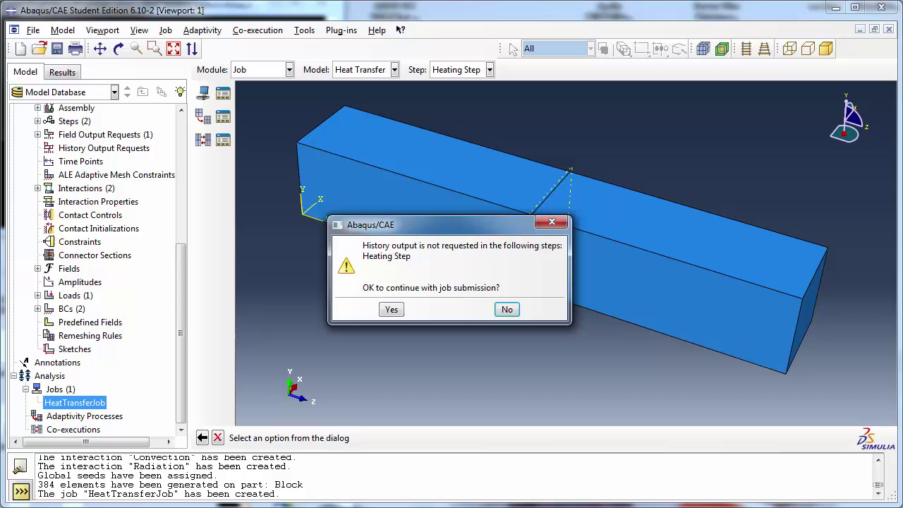
- Confirm submission without history output, then open the completed HeatTransferJob.odb results
{"action": "left_click", "coordinate": [393, 309]}
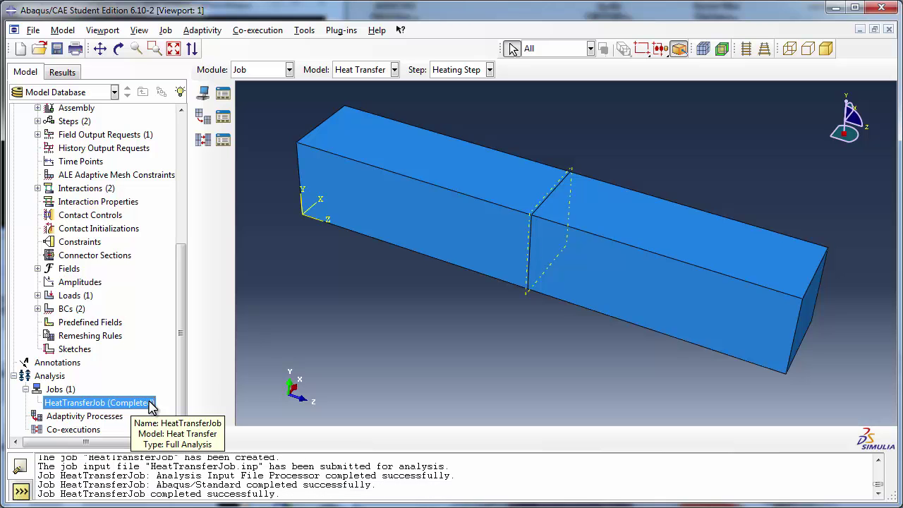
{"action": "right_click", "coordinate": [116, 408]}
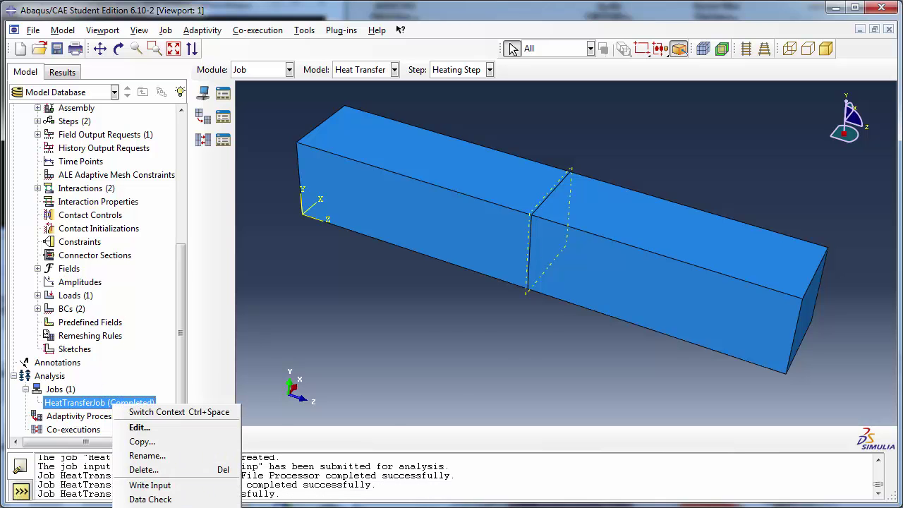
{"action": "left_click", "coordinate": [150, 506]}
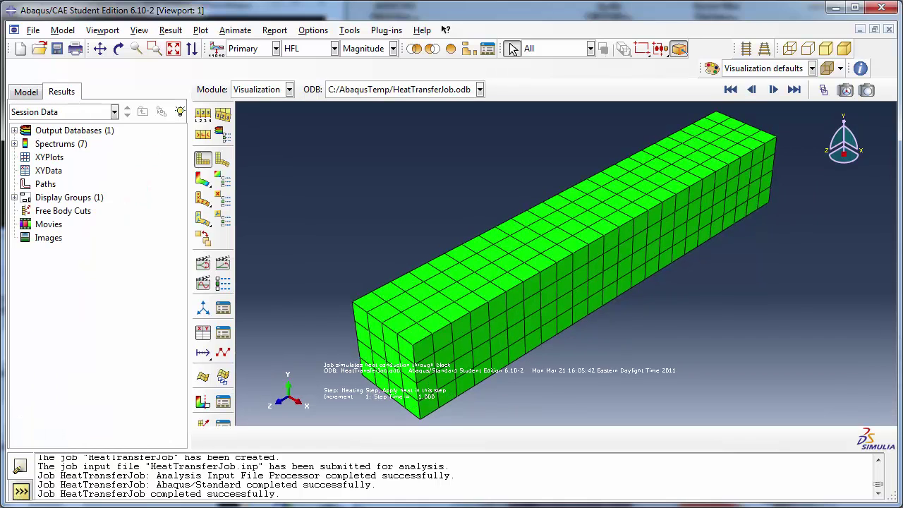
{"action": "left_click", "coordinate": [377, 300]}
{"action": "scroll", "coordinate": [427, 188], "scroll_direction": "up", "scroll_amount": 2}
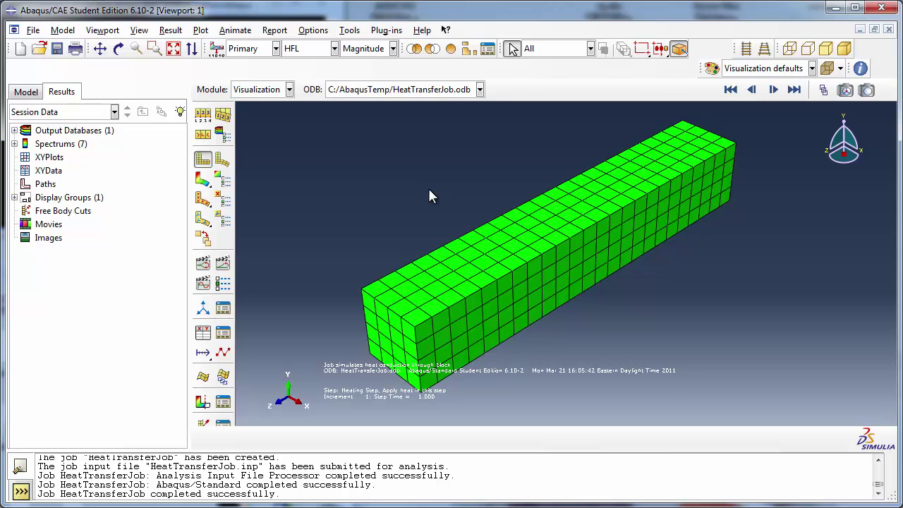
- Plot nodal temperature NT11 as a contour on the block, ranging about 347.8 to 410.2
{"action": "left_click", "coordinate": [171, 31]}
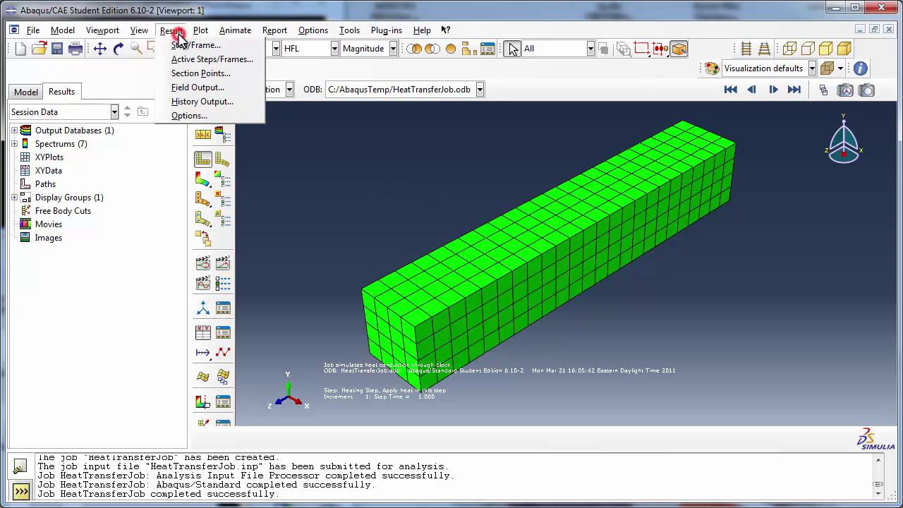
{"action": "left_click", "coordinate": [198, 87]}
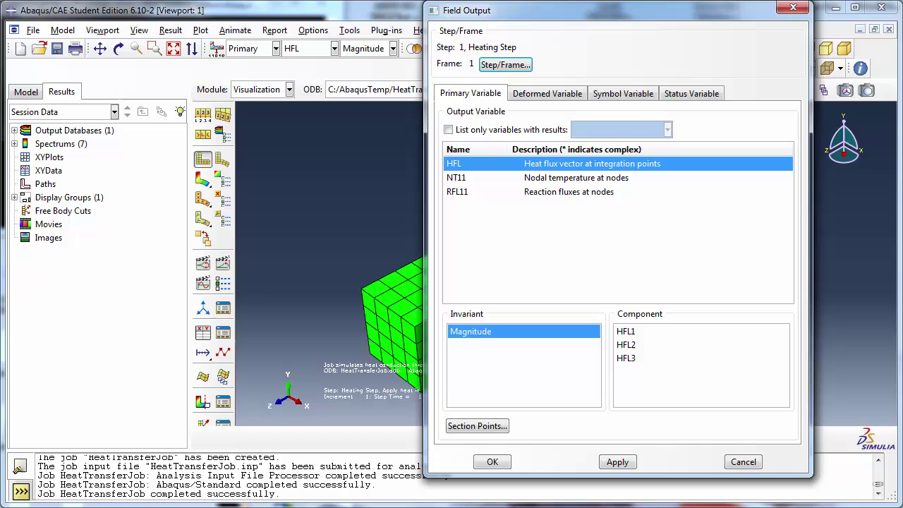
{"action": "left_click", "coordinate": [526, 177]}
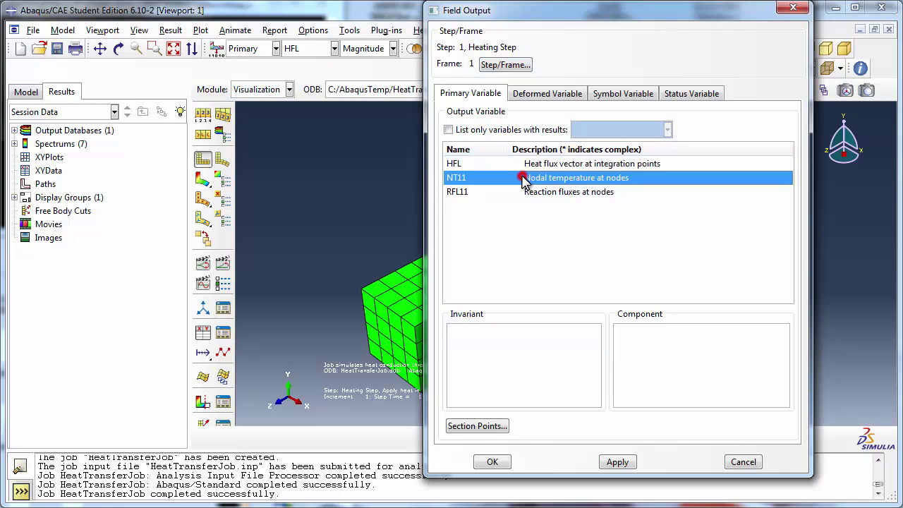
{"action": "left_click", "coordinate": [488, 463]}
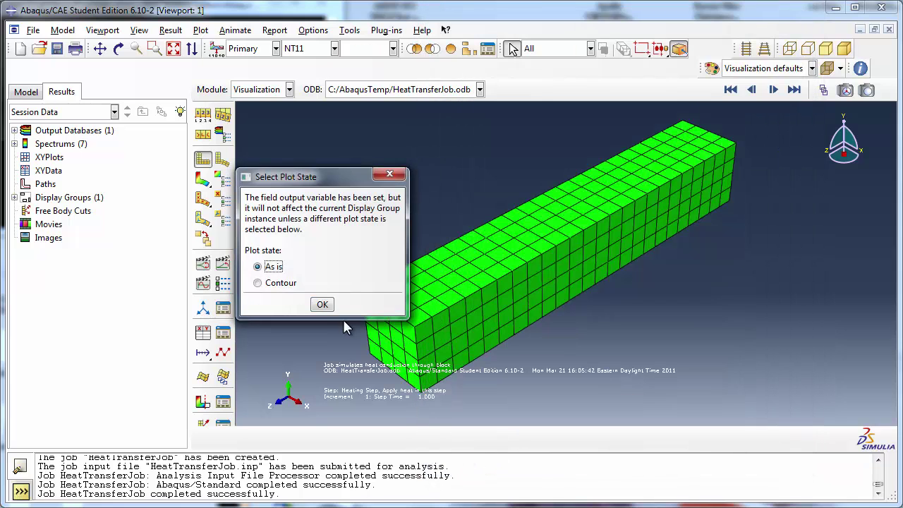
{"action": "left_click", "coordinate": [274, 262]}
{"action": "left_click", "coordinate": [275, 283]}
{"action": "left_click", "coordinate": [322, 304]}
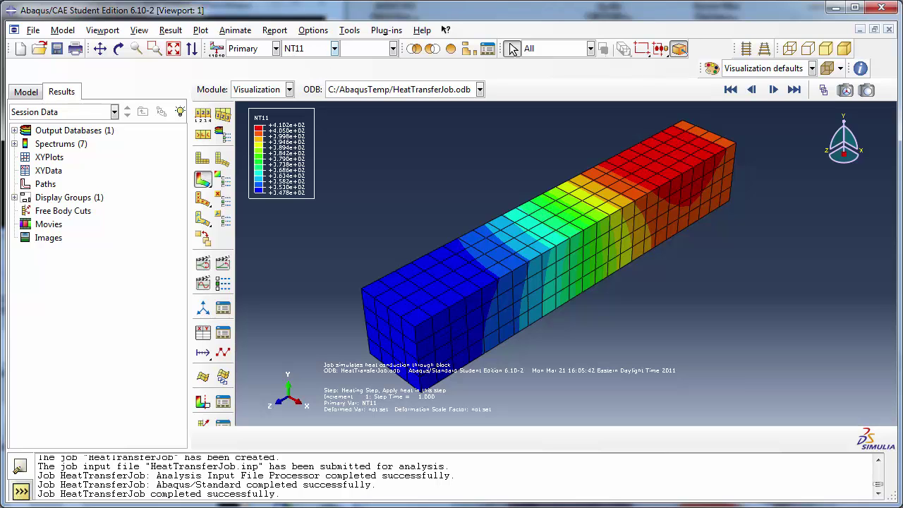
{"action": "left_click", "coordinate": [334, 48]}
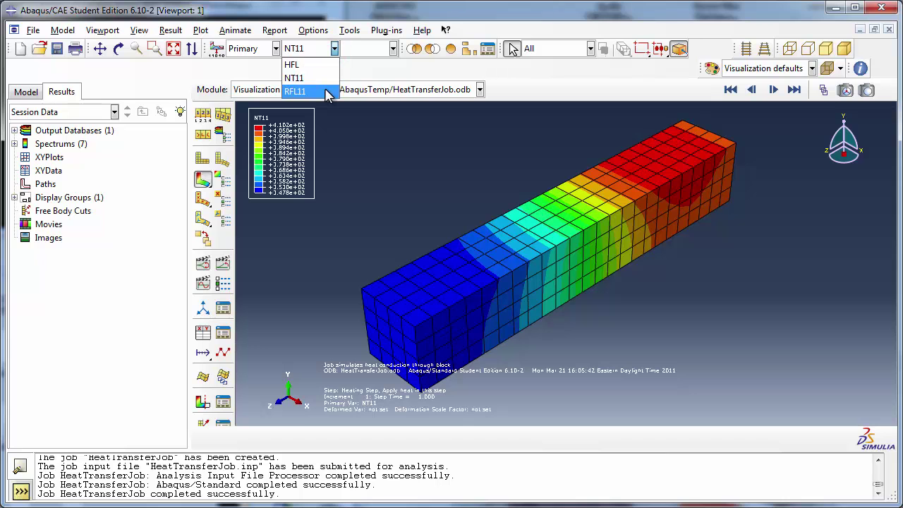
{"action": "left_click", "coordinate": [304, 78]}
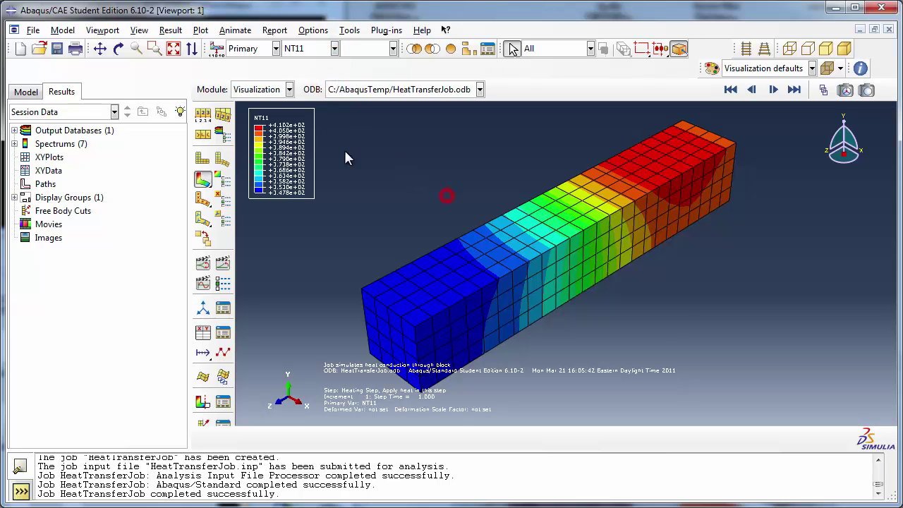
- Rotate the contour-plotted block to a slightly different viewing angle
{"action": "left_click", "coordinate": [119, 48]}
{"action": "left_click_drag", "start_coordinate": [573, 276], "coordinate": [543, 266]}
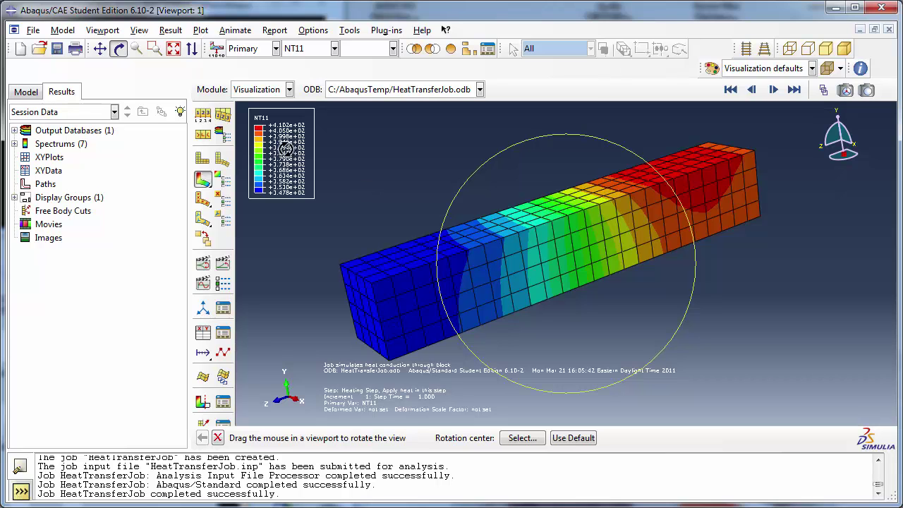
{"action": "left_click", "coordinate": [120, 49]}
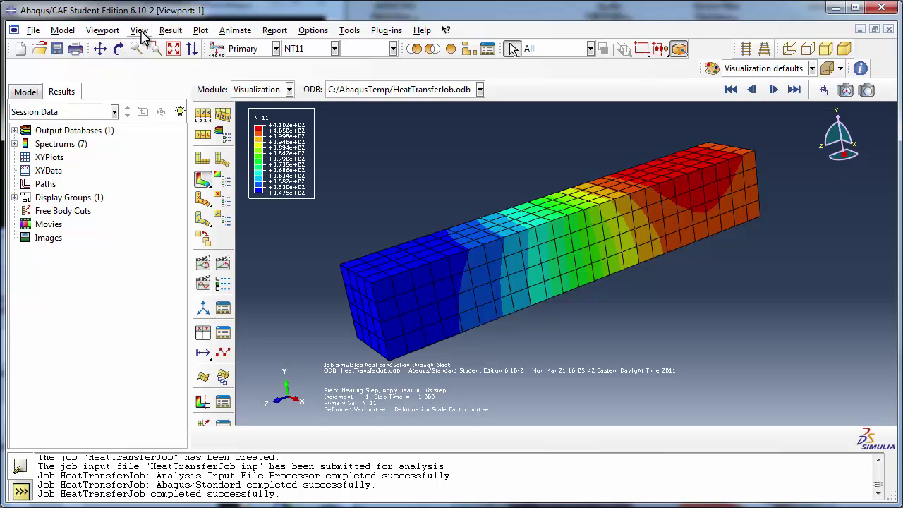
- Show the Views toolbar and place it floating at the top of the viewport
{"action": "left_click", "coordinate": [139, 31]}
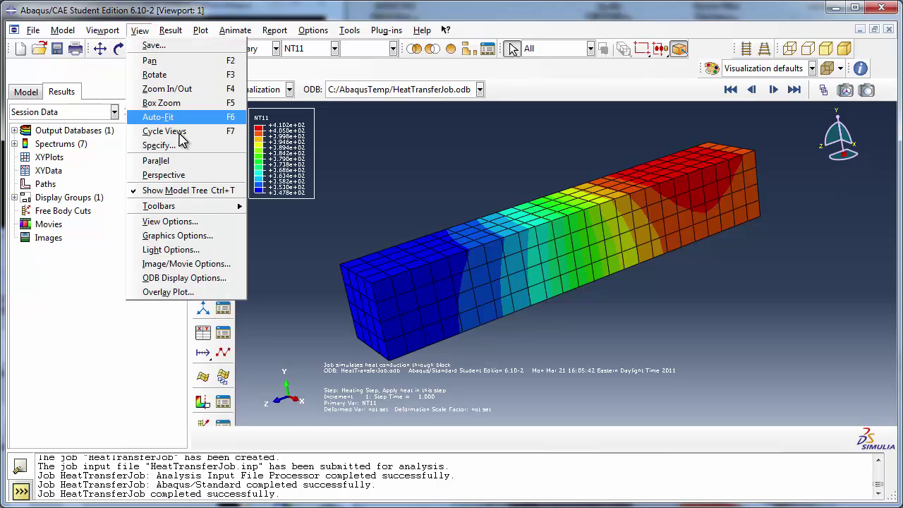
{"action": "mouse_move", "coordinate": [200, 208]}
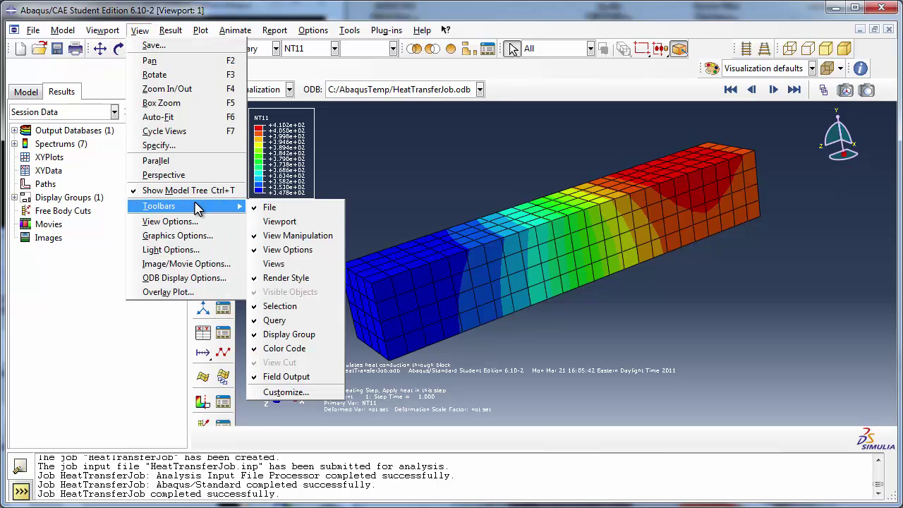
{"action": "left_click", "coordinate": [296, 265]}
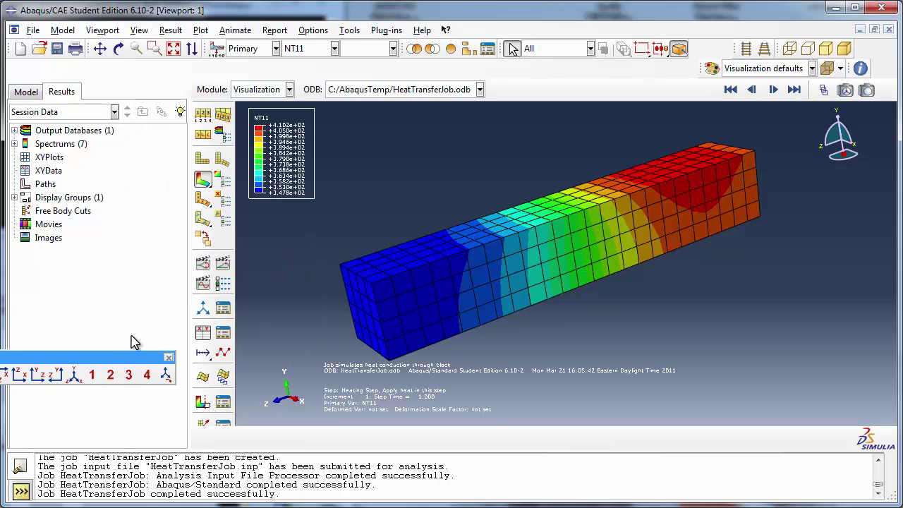
{"action": "left_click_drag", "start_coordinate": [109, 357], "coordinate": [404, 129]}
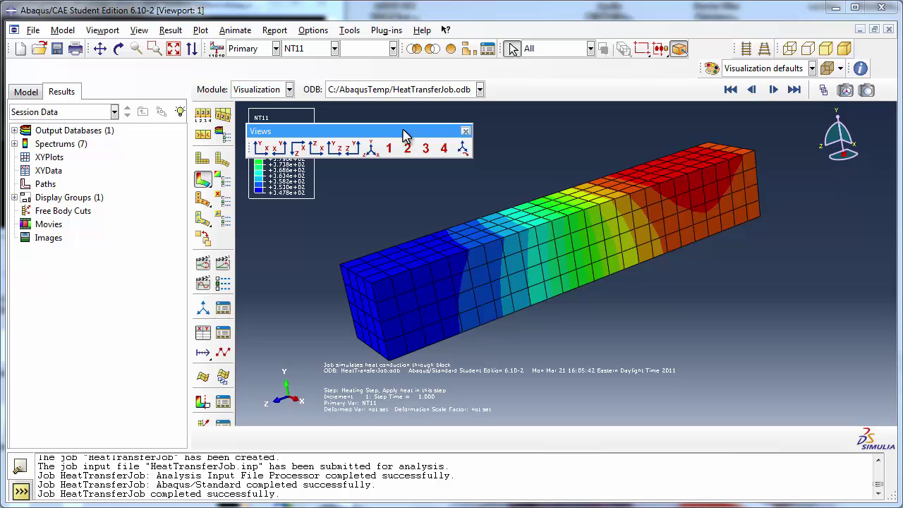
- View the NT11 contour from the top, then from the right side
{"action": "left_click", "coordinate": [298, 151]}
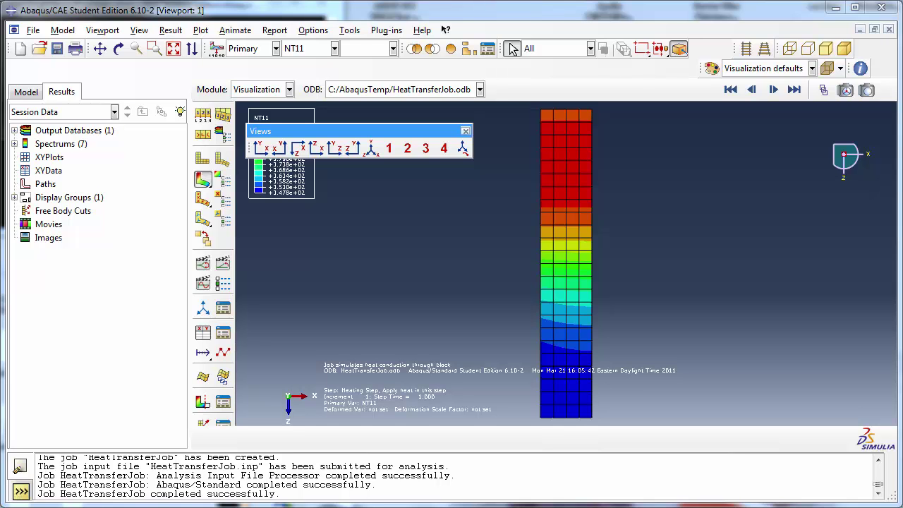
{"action": "left_click", "coordinate": [352, 149]}
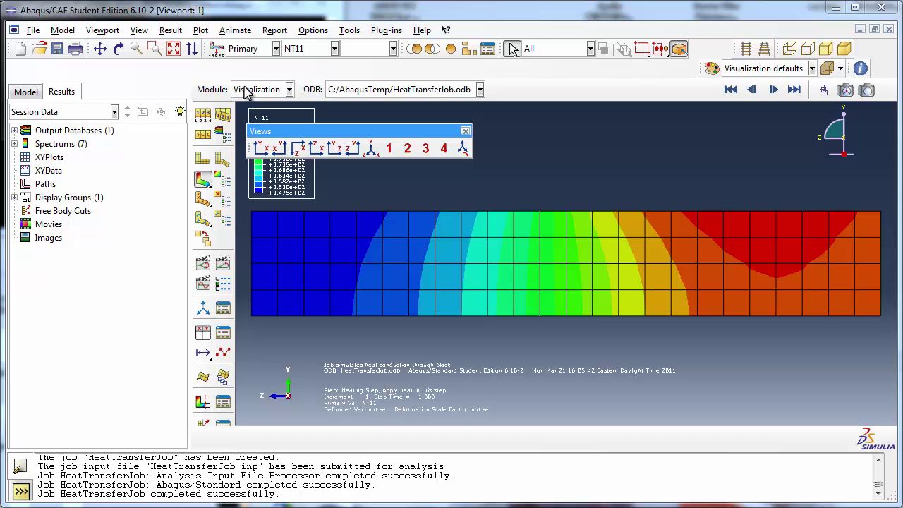
- Rotate the block to a 3D angle and save it as User 1, keeping current scale and position
{"action": "left_click", "coordinate": [119, 48]}
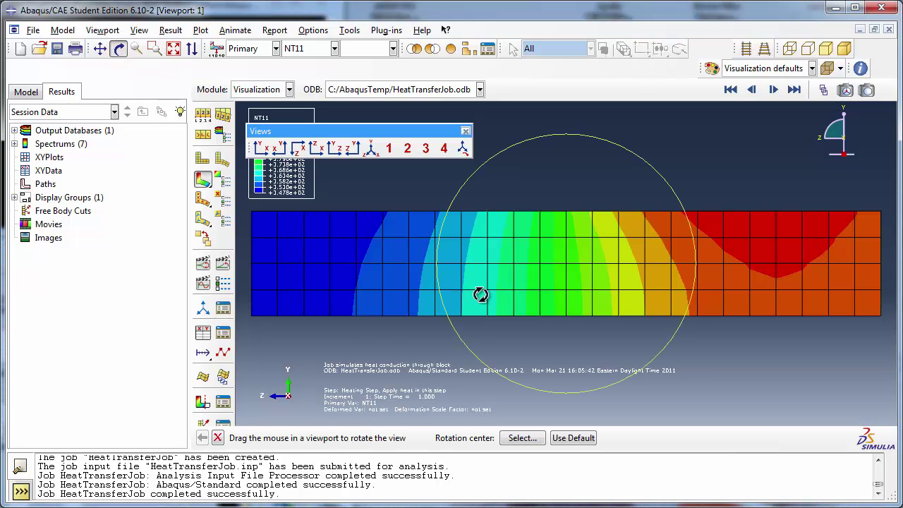
{"action": "mouse_move", "coordinate": [482, 296]}
{"action": "left_mouse_down"}
{"action": "mouse_move", "coordinate": [544, 316]}
{"action": "mouse_move", "coordinate": [569, 261]}
{"action": "mouse_move", "coordinate": [629, 272]}
{"action": "mouse_move", "coordinate": [631, 258]}
{"action": "left_mouse_up"}
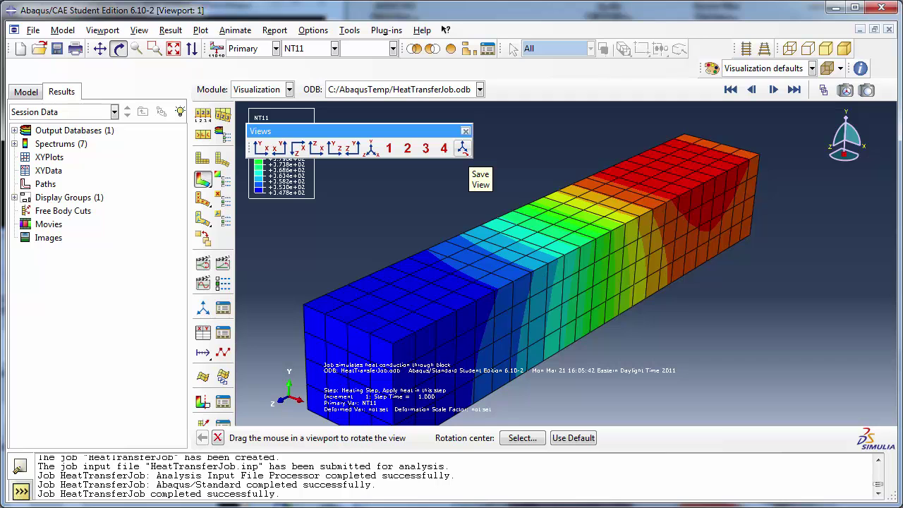
{"action": "left_click", "coordinate": [462, 148]}
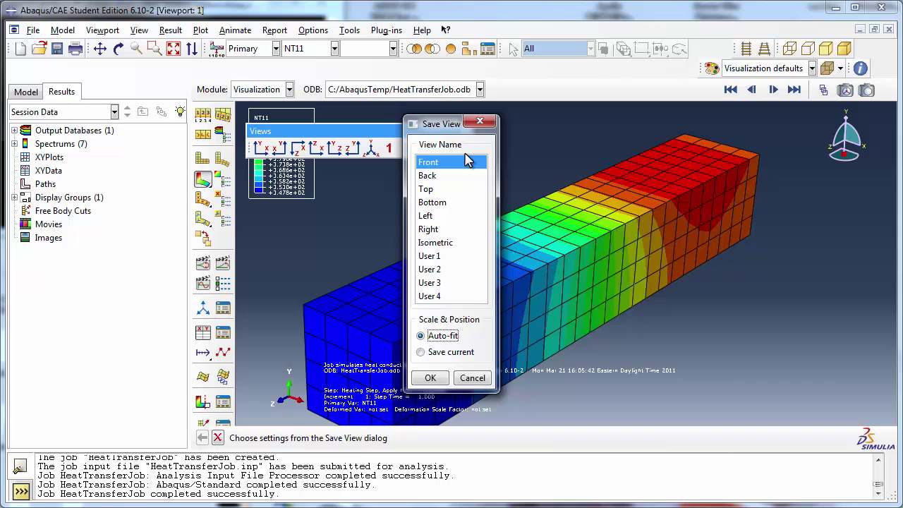
{"action": "left_click", "coordinate": [437, 258]}
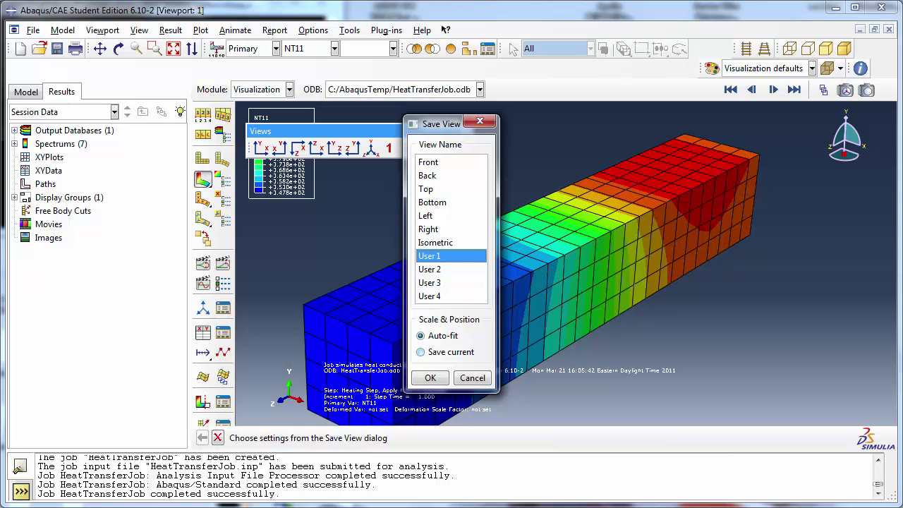
{"action": "left_click", "coordinate": [446, 352]}
{"action": "left_click", "coordinate": [431, 378]}
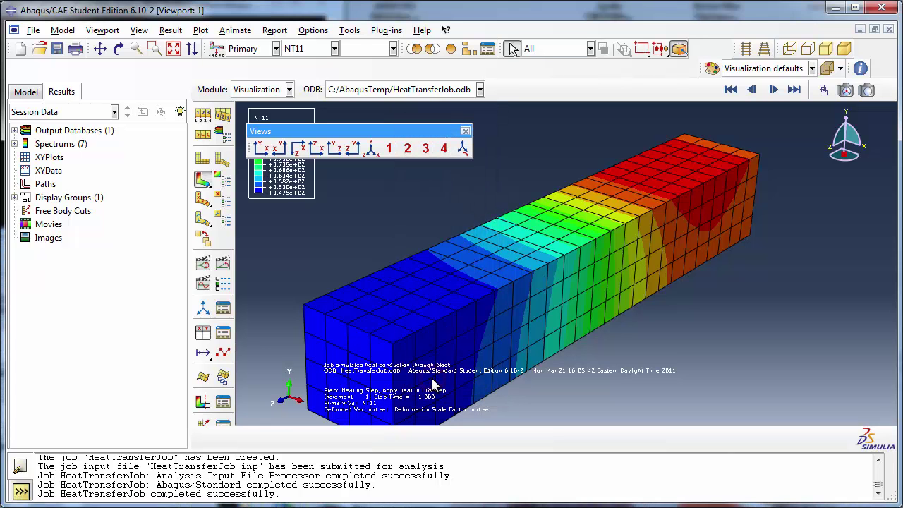
{"action": "scroll", "coordinate": [532, 226], "scroll_direction": "down", "scroll_amount": 3}
{"action": "scroll", "coordinate": [534, 215], "scroll_direction": "down", "scroll_amount": 4}
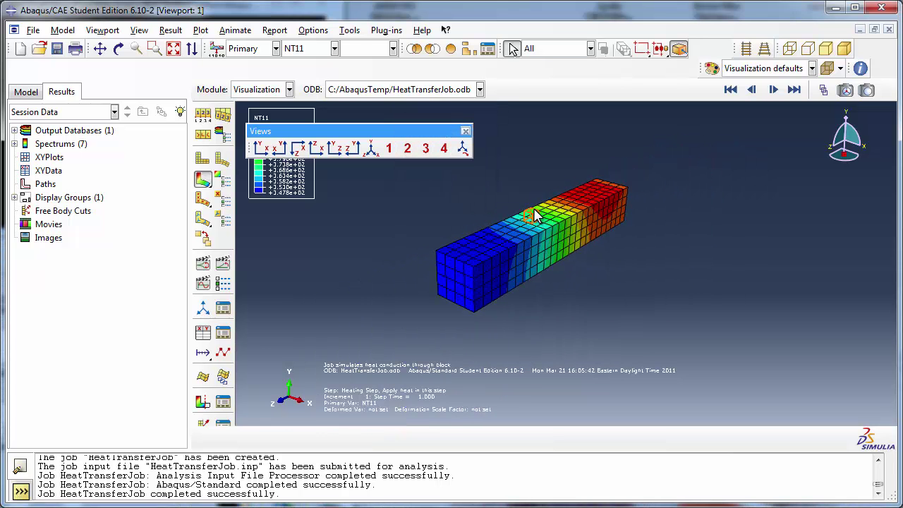
{"action": "left_click", "coordinate": [387, 149]}
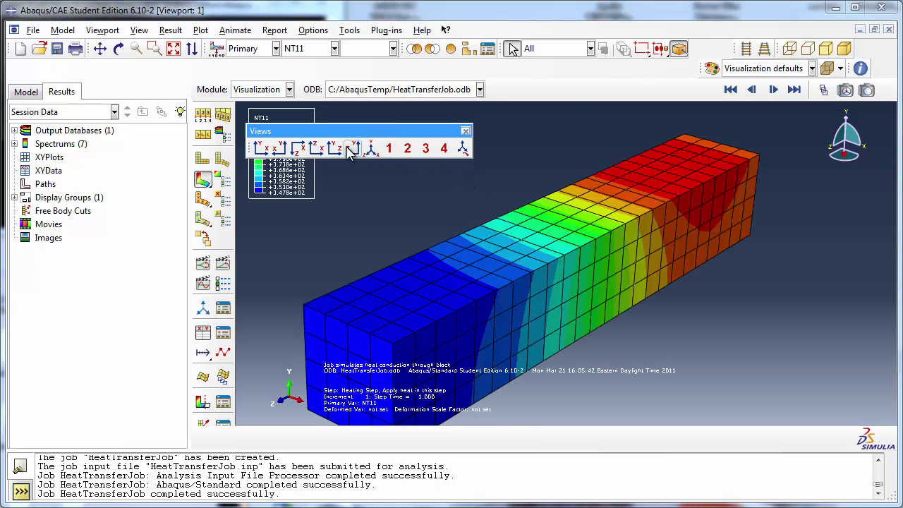
{"action": "left_click", "coordinate": [315, 150]}
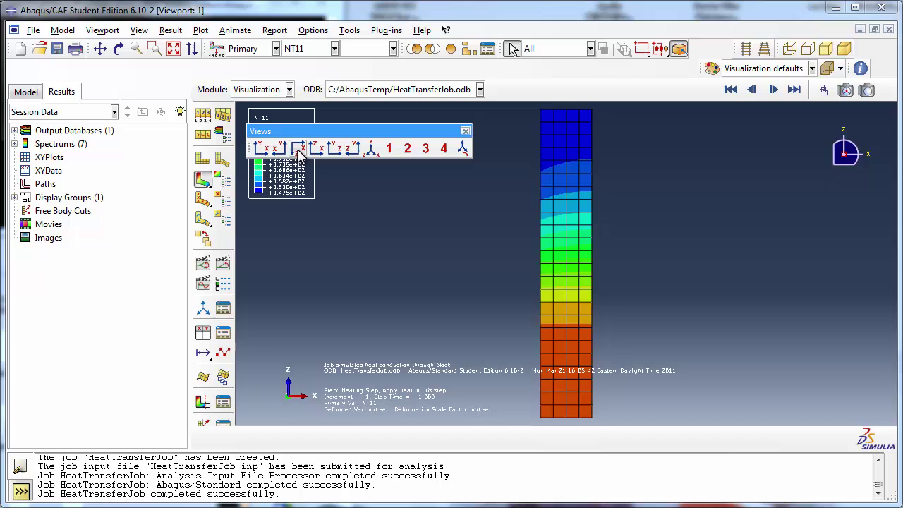
{"action": "left_click", "coordinate": [297, 149]}
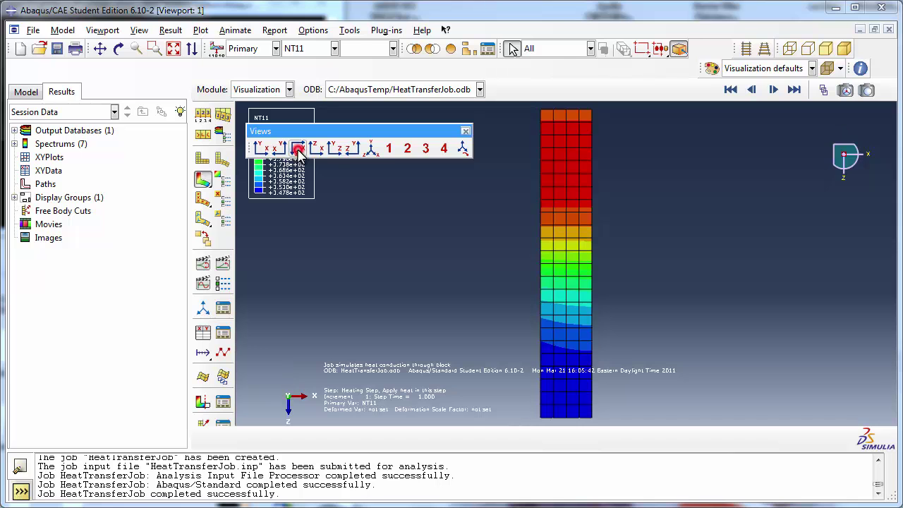
{"action": "left_click", "coordinate": [388, 149]}
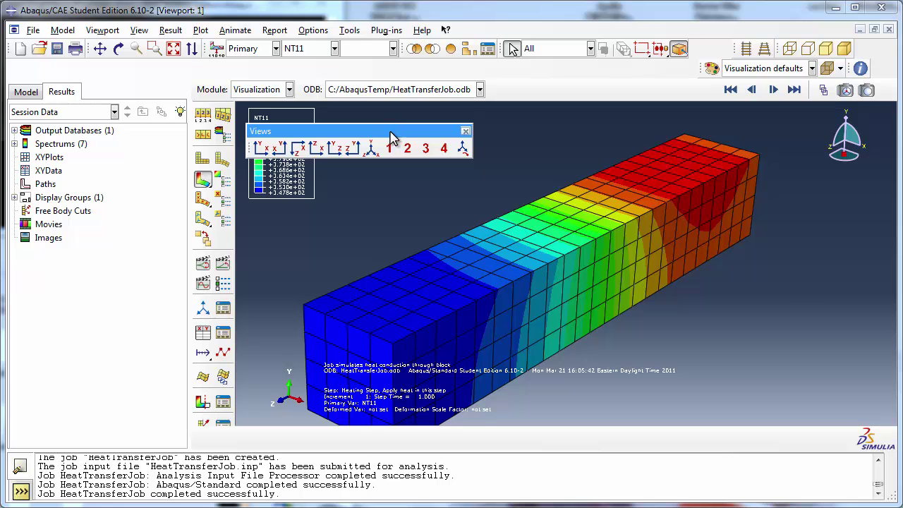
- Dock the floating Views toolbar along the top of the main window
{"action": "left_click_drag", "start_coordinate": [374, 137], "coordinate": [406, 154]}
{"action": "right_click", "coordinate": [407, 161]}
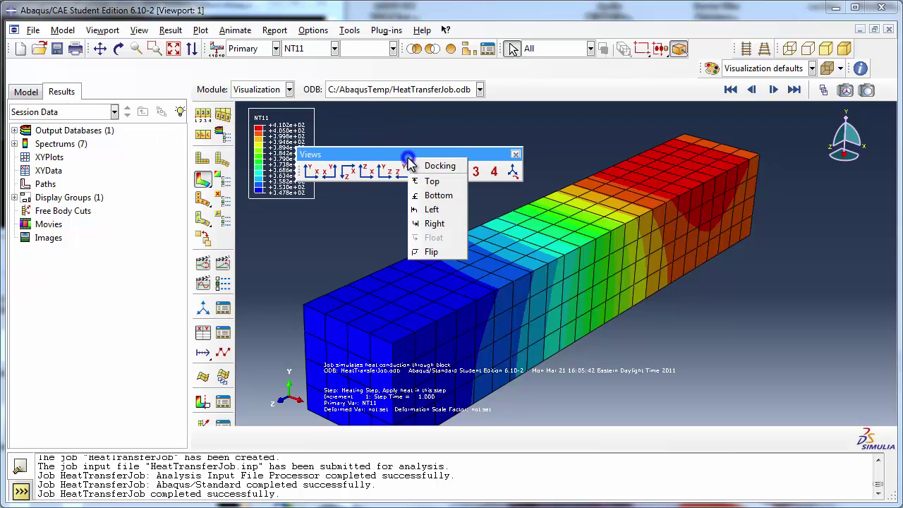
{"action": "left_click", "coordinate": [441, 181]}
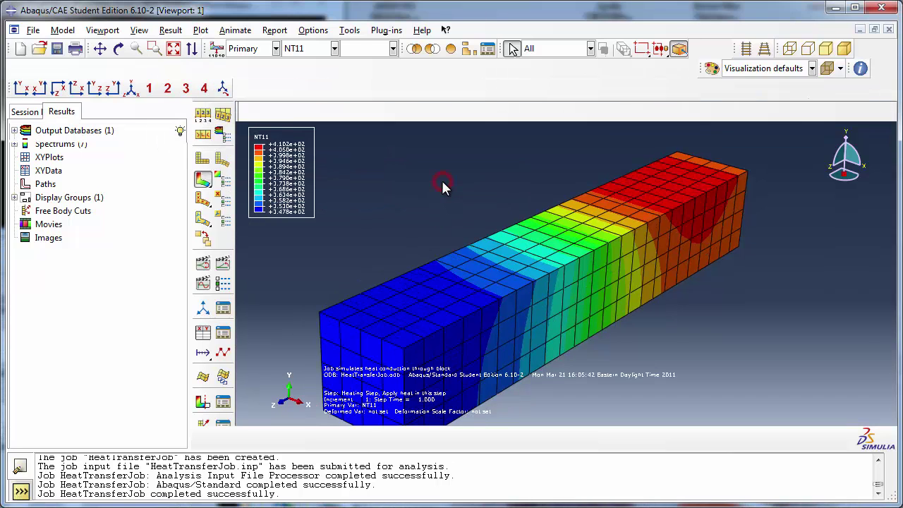